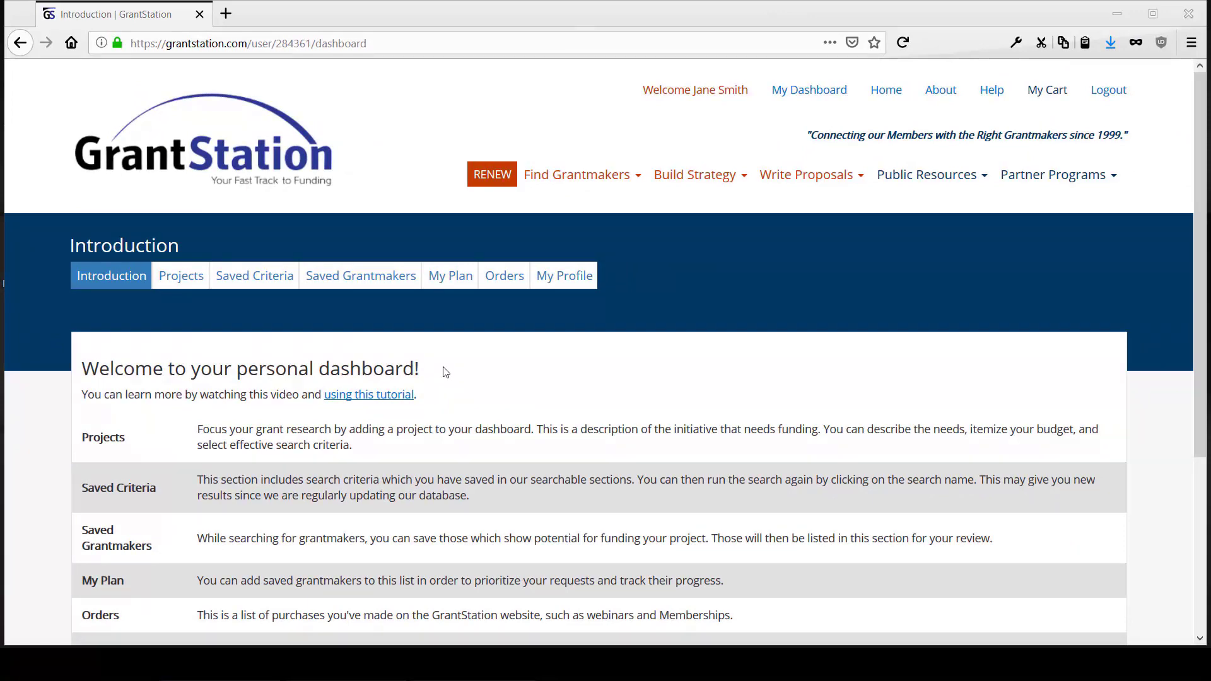
Open the US Charitable search and filter to national grantmakers in Civic Affairs: General
left_click(591, 175)
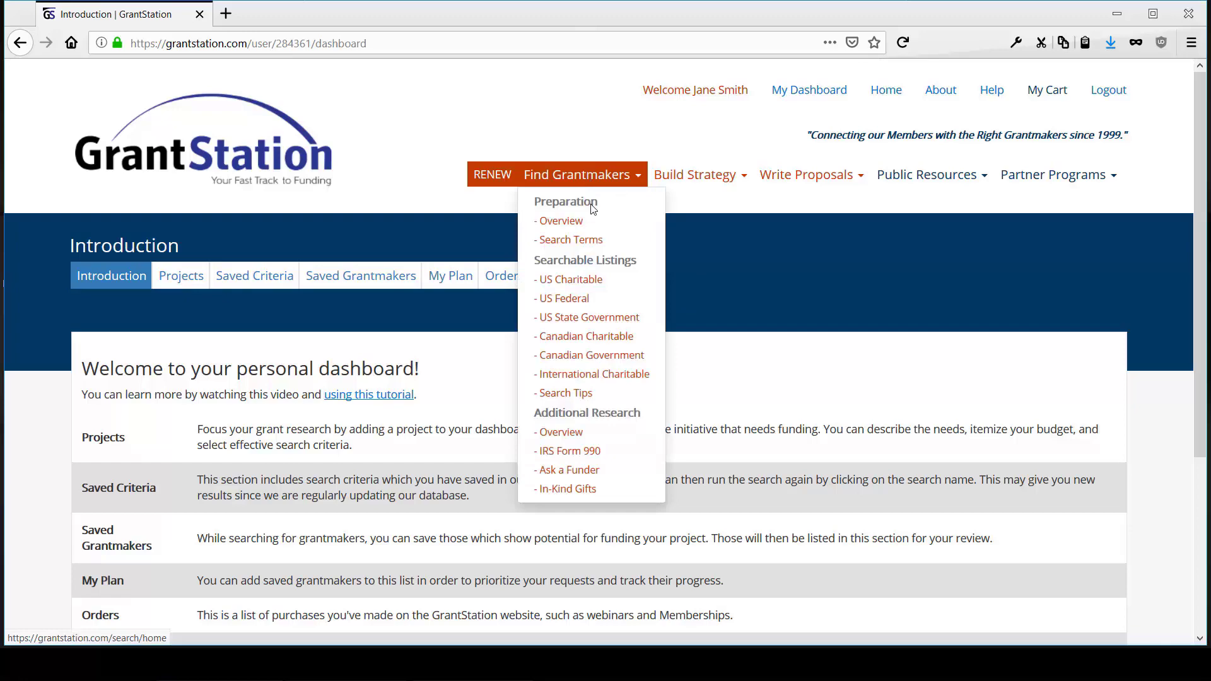
left_click(593, 281)
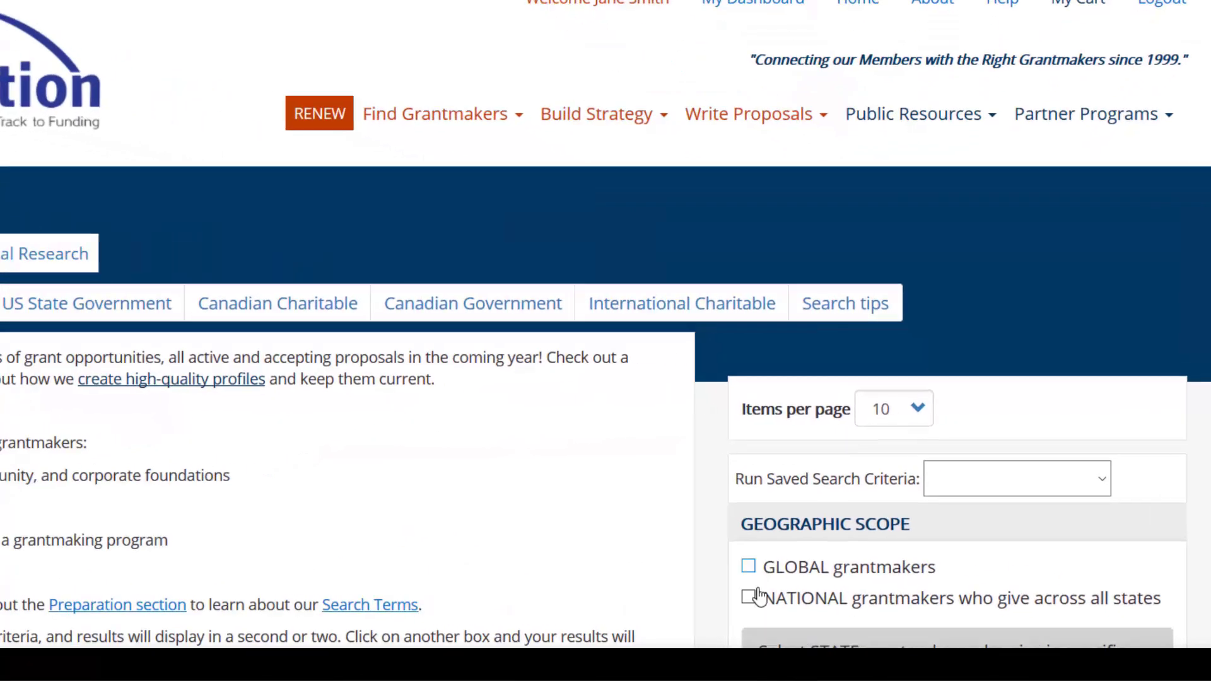
left_click(804, 530)
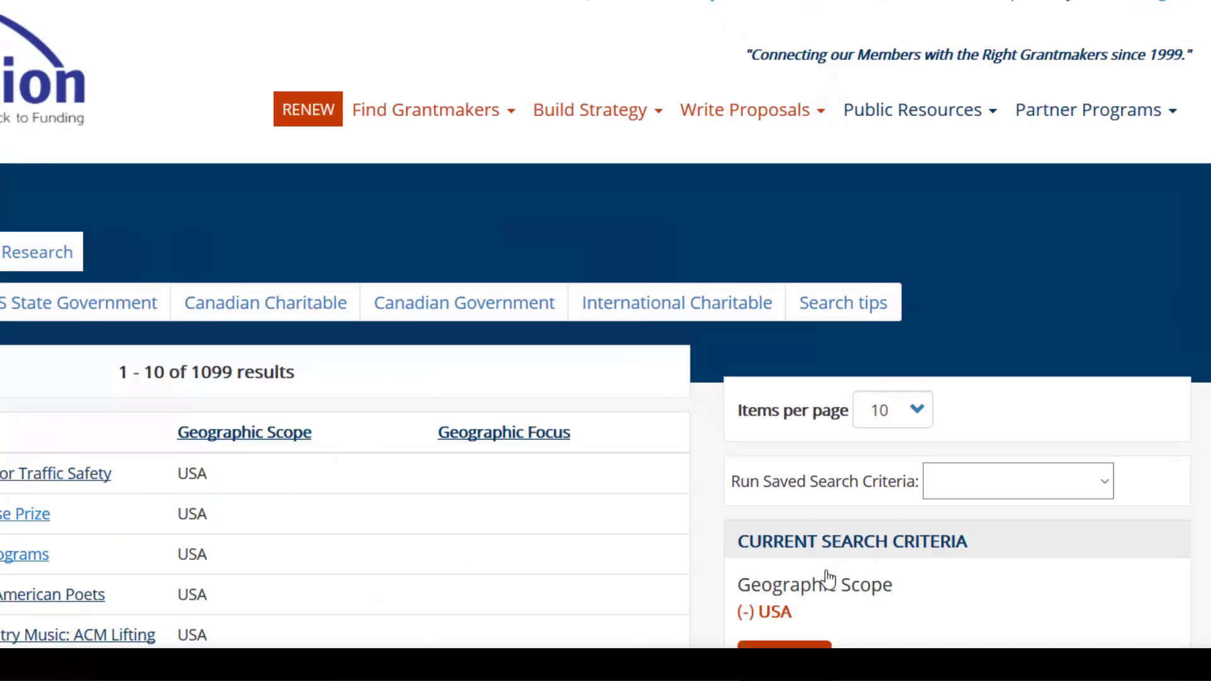
scroll(827, 571, "down", 5)
scroll(826, 569, "down", 4)
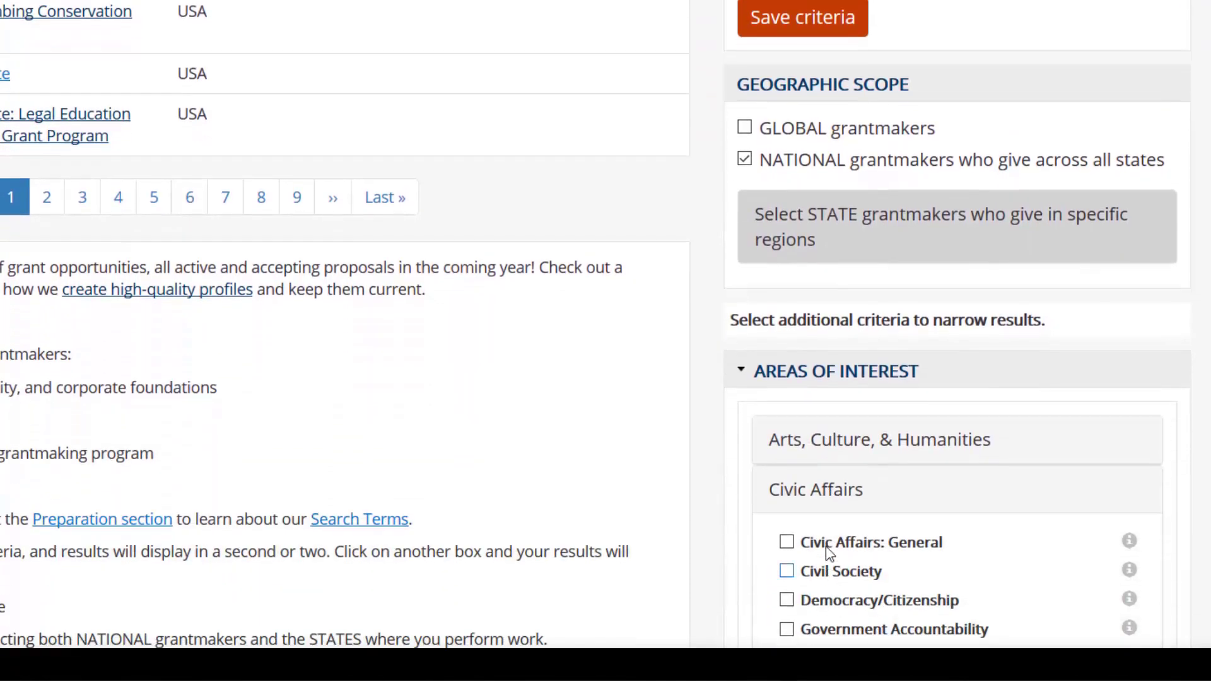
left_click(787, 541)
Enter 'civic' as the name for the search criteria
scroll(864, 422, "down", 6)
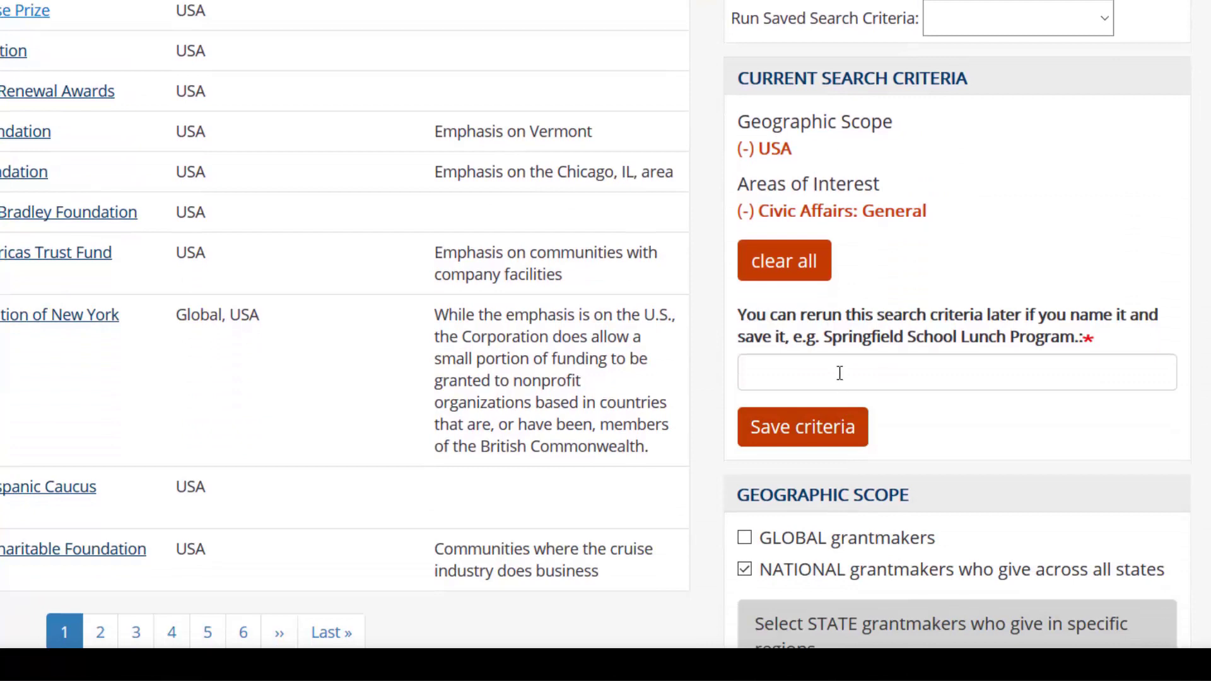
left_click(840, 373)
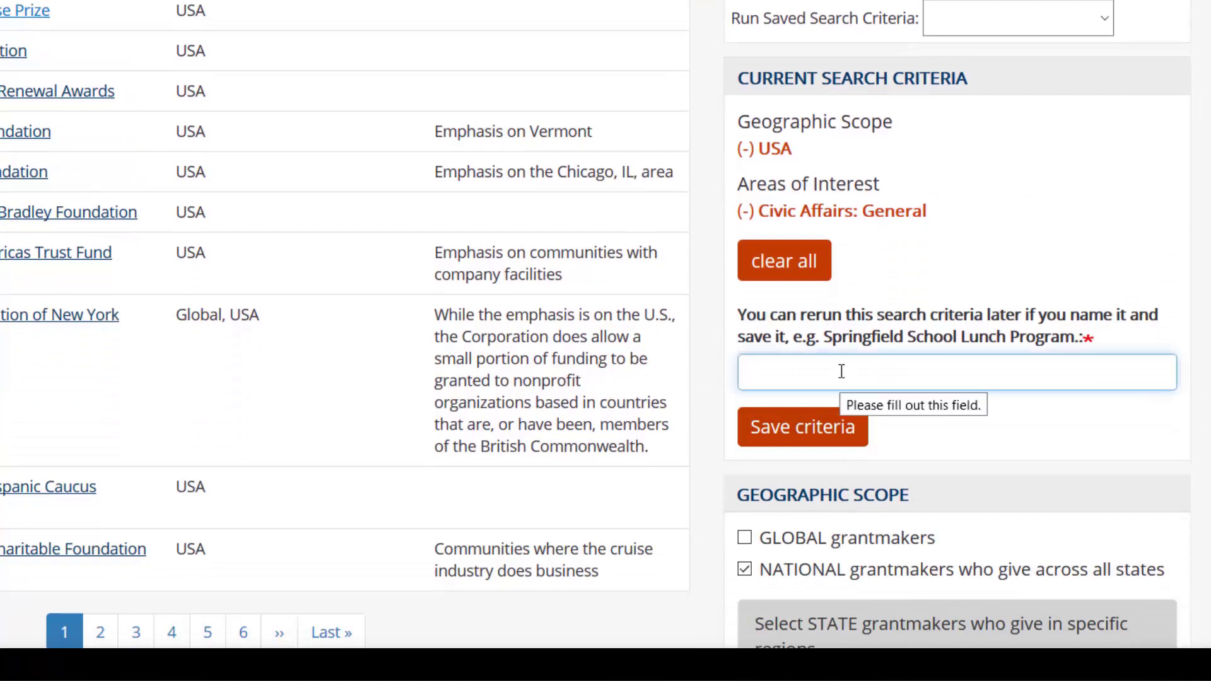
type("civic")
Save the civic criteria, view the Rita Allen Foundation profile, then return to the dashboard Introduction
left_click(810, 425)
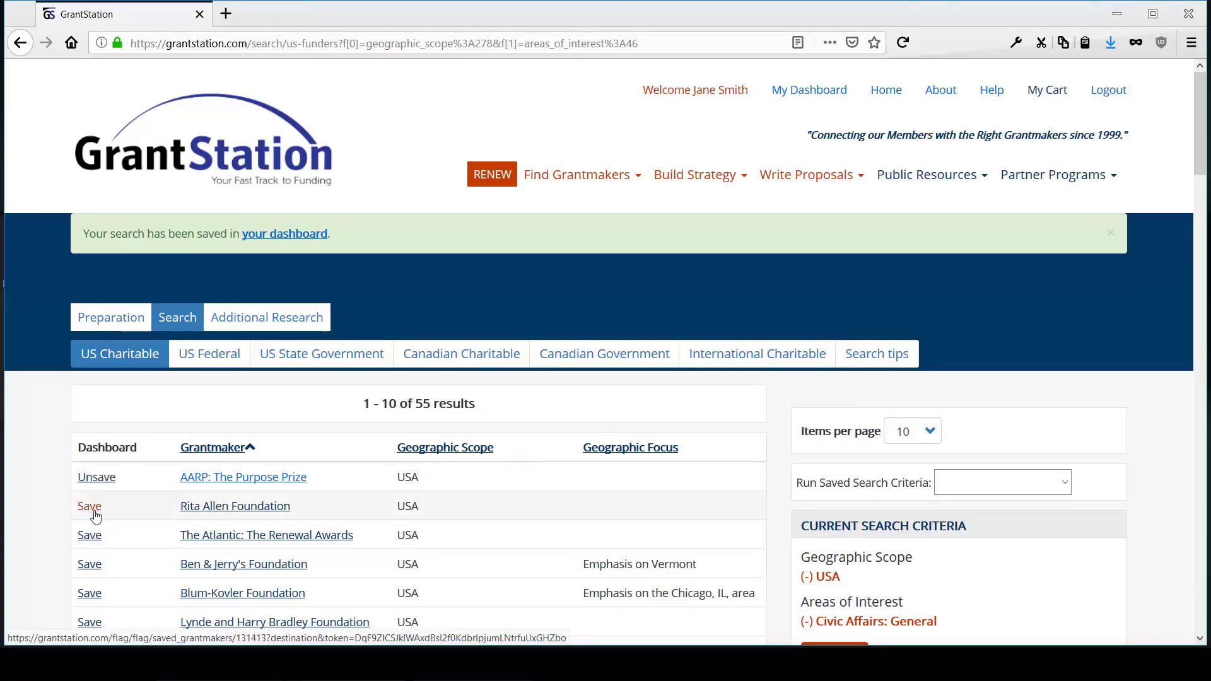
left_click(247, 506)
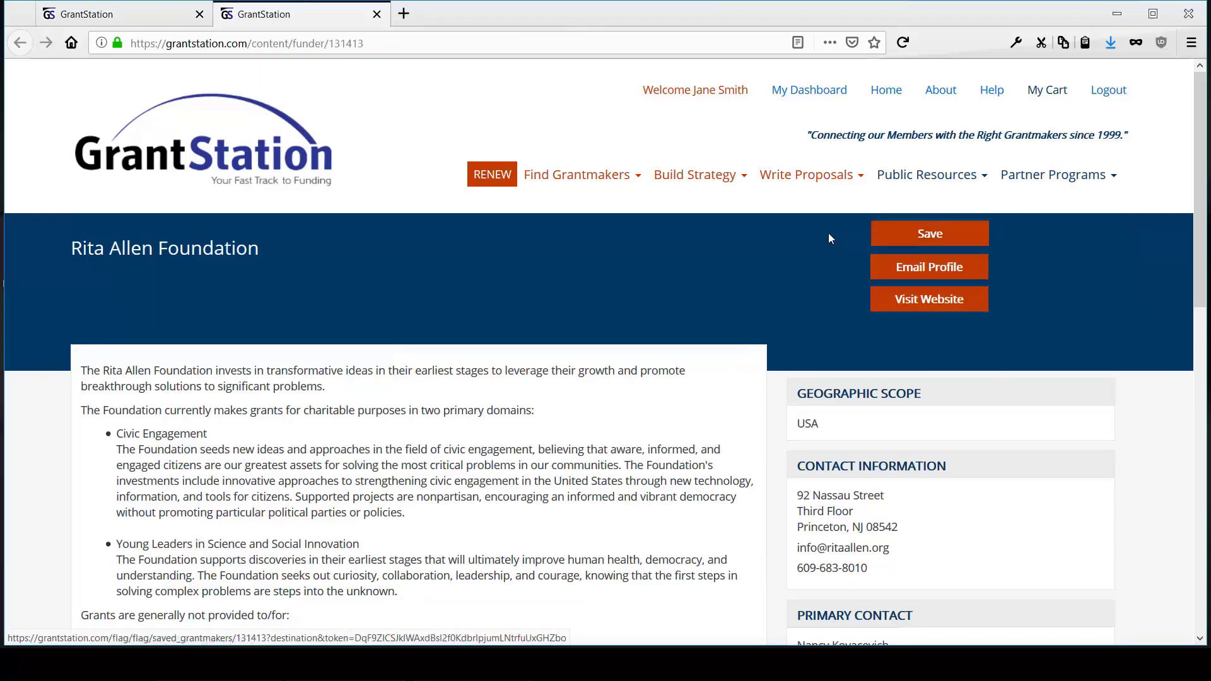
left_click(810, 90)
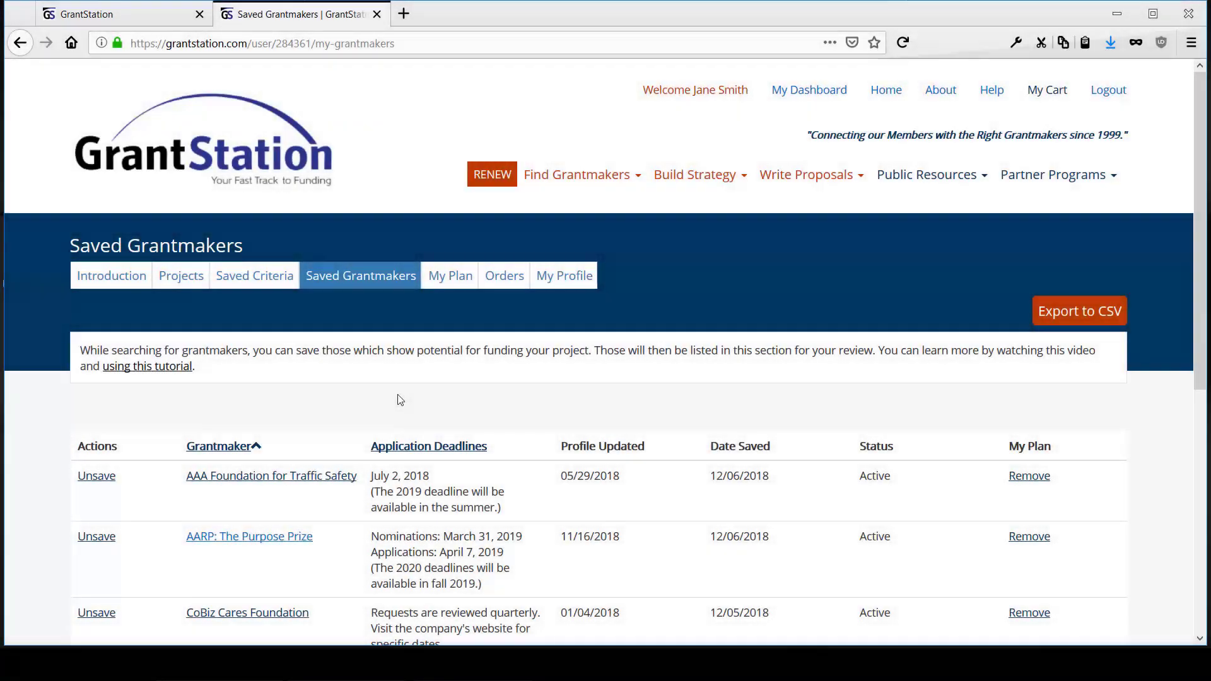
left_click(789, 95)
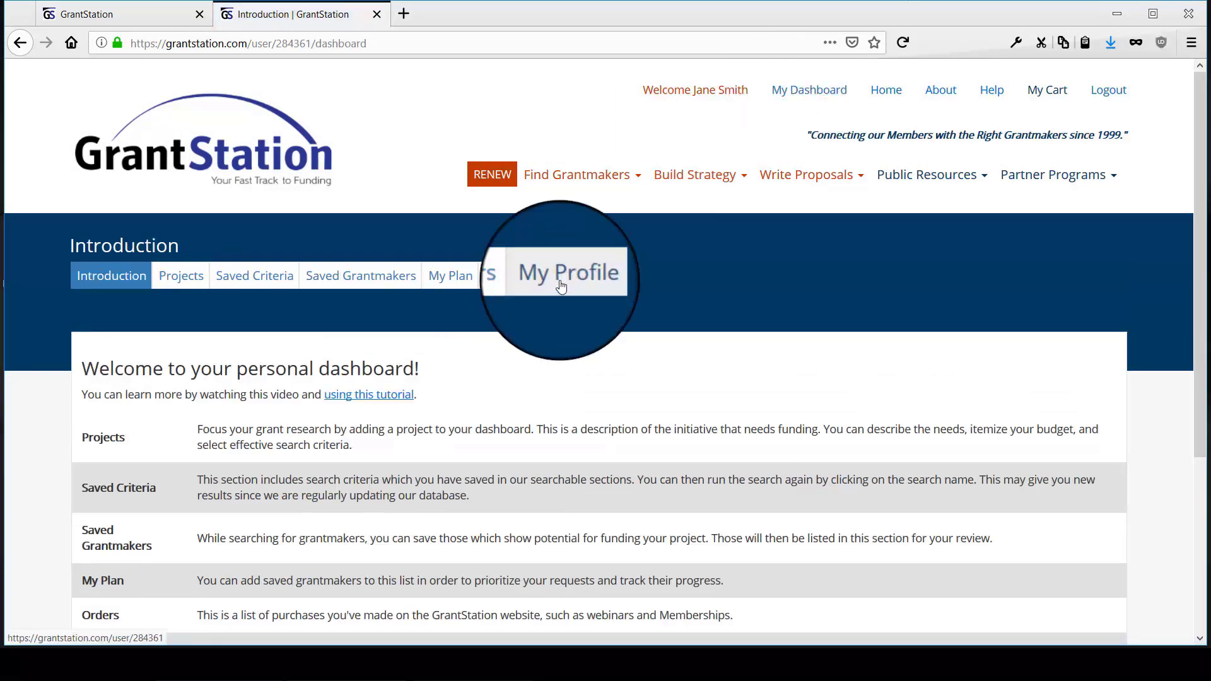
Open My Profile, look through the profile edit form, and discard it without saving
left_click(561, 283)
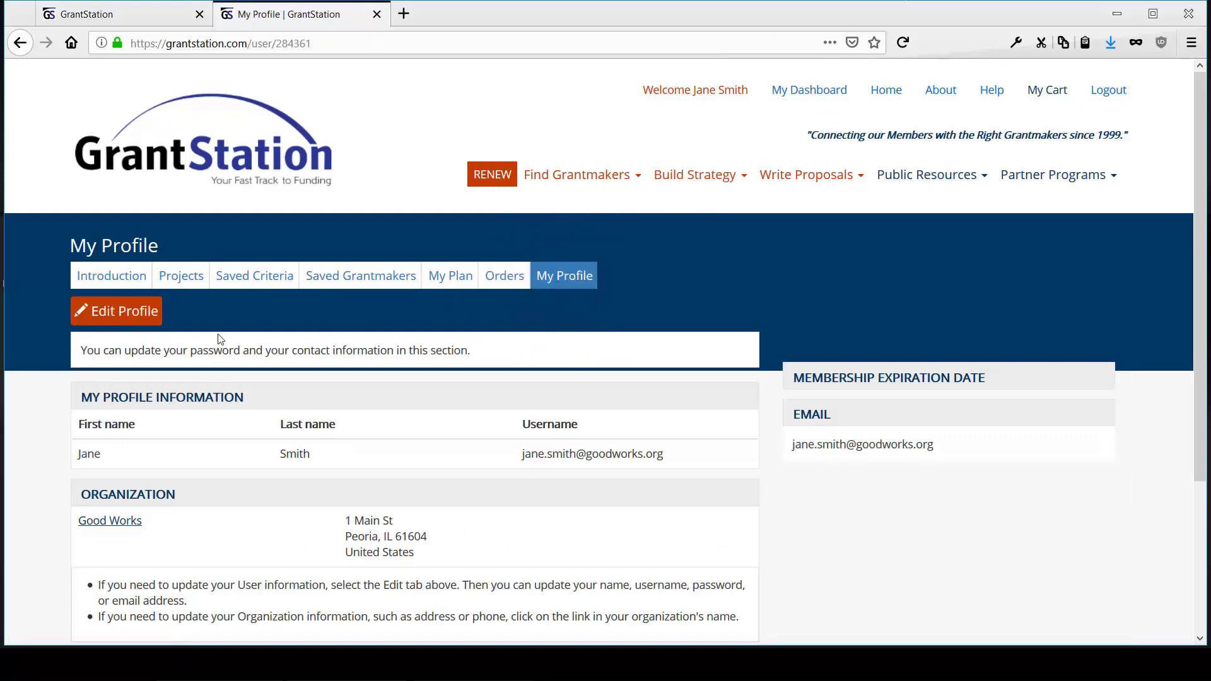
left_click(146, 322)
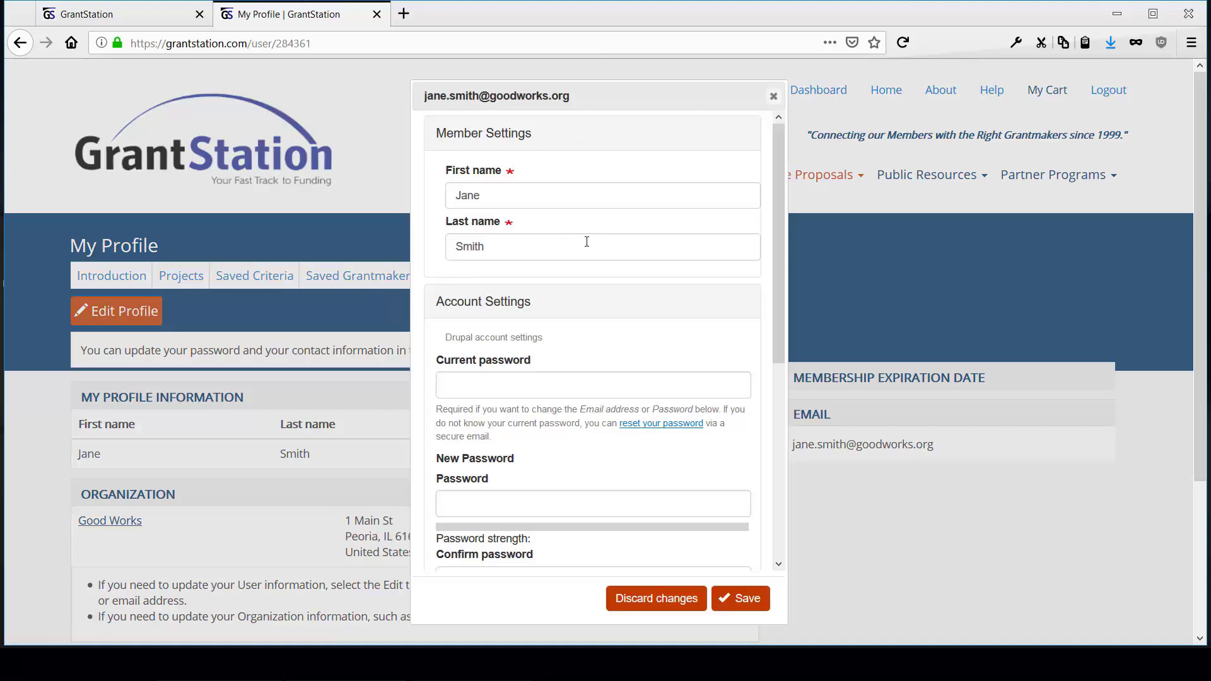
scroll(587, 241, "down", 5)
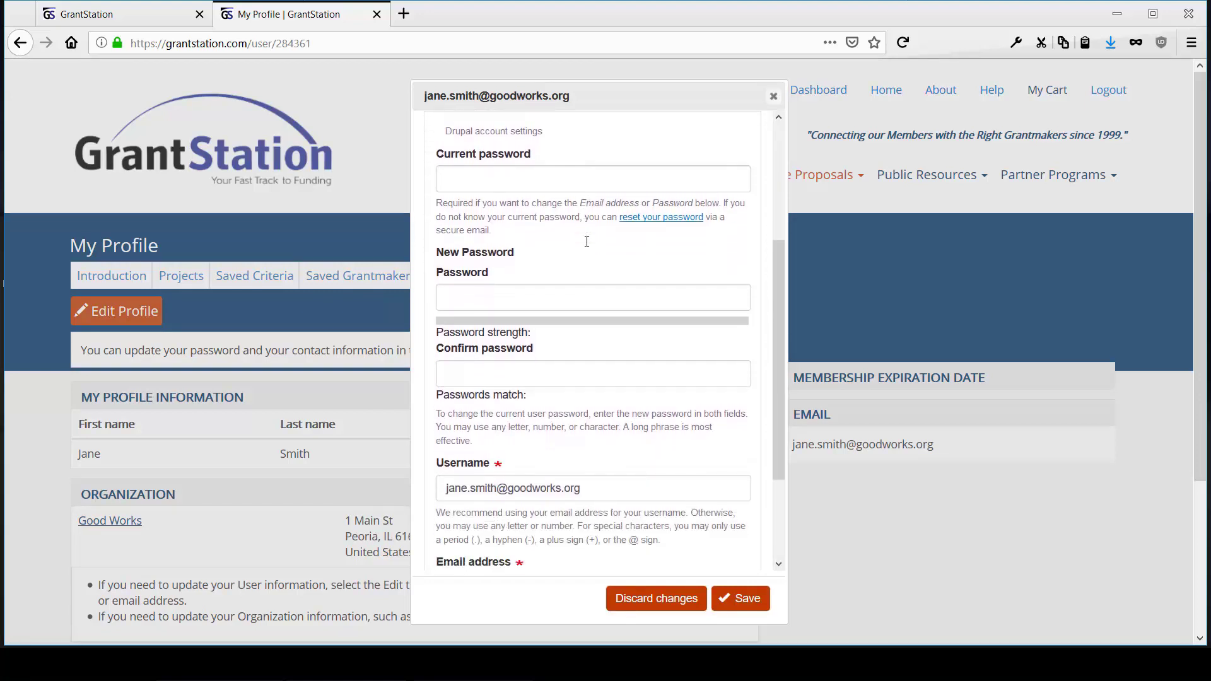
scroll(584, 244, "down", 3)
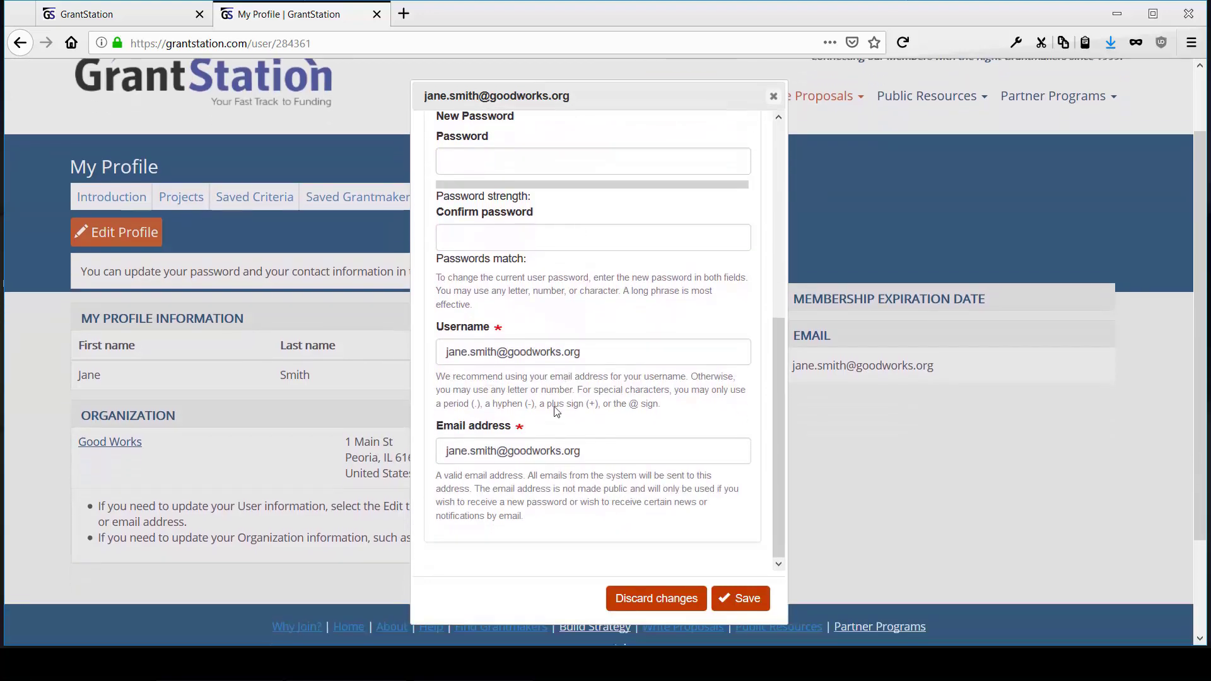
left_click(664, 598)
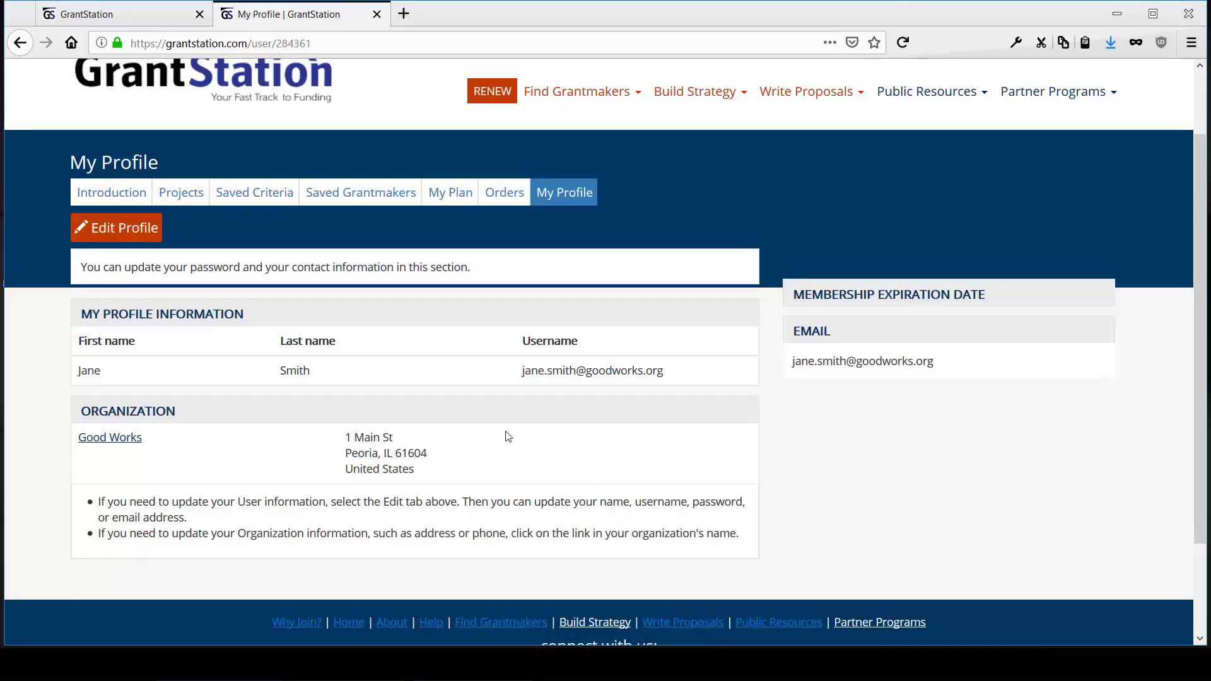
scroll(508, 437, "up", 2)
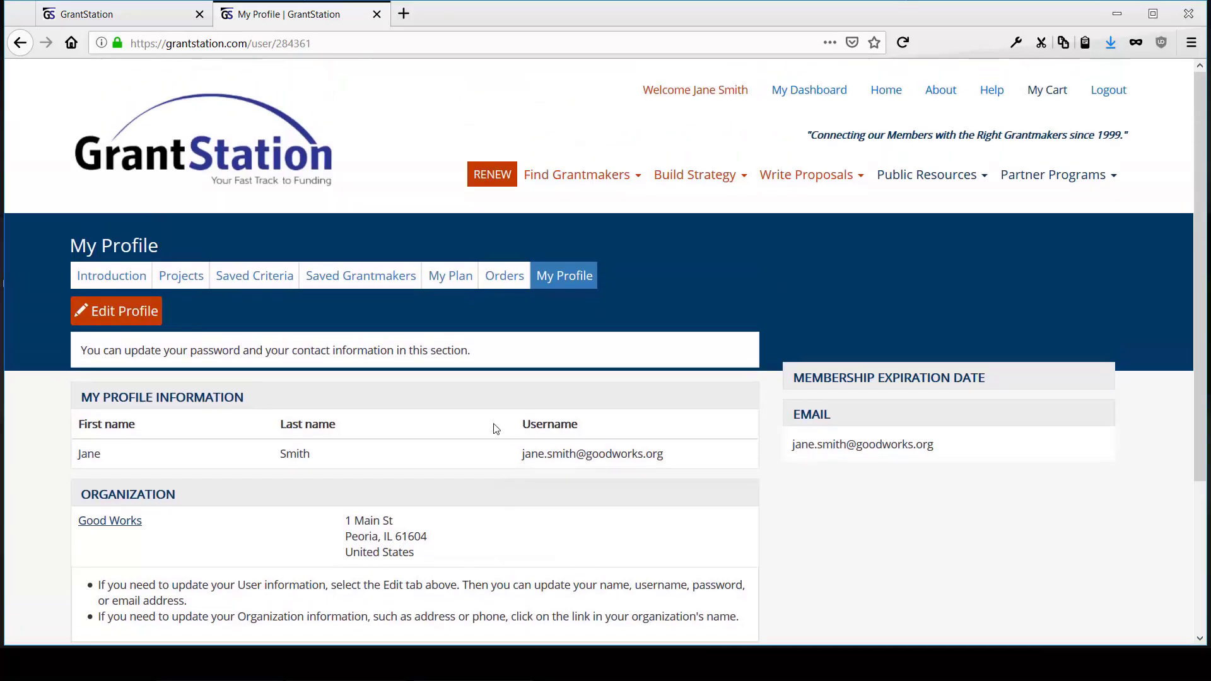
Go from the dashboard Introduction to the Projects list showing Heat Relief Program 2019-2021
left_click(121, 276)
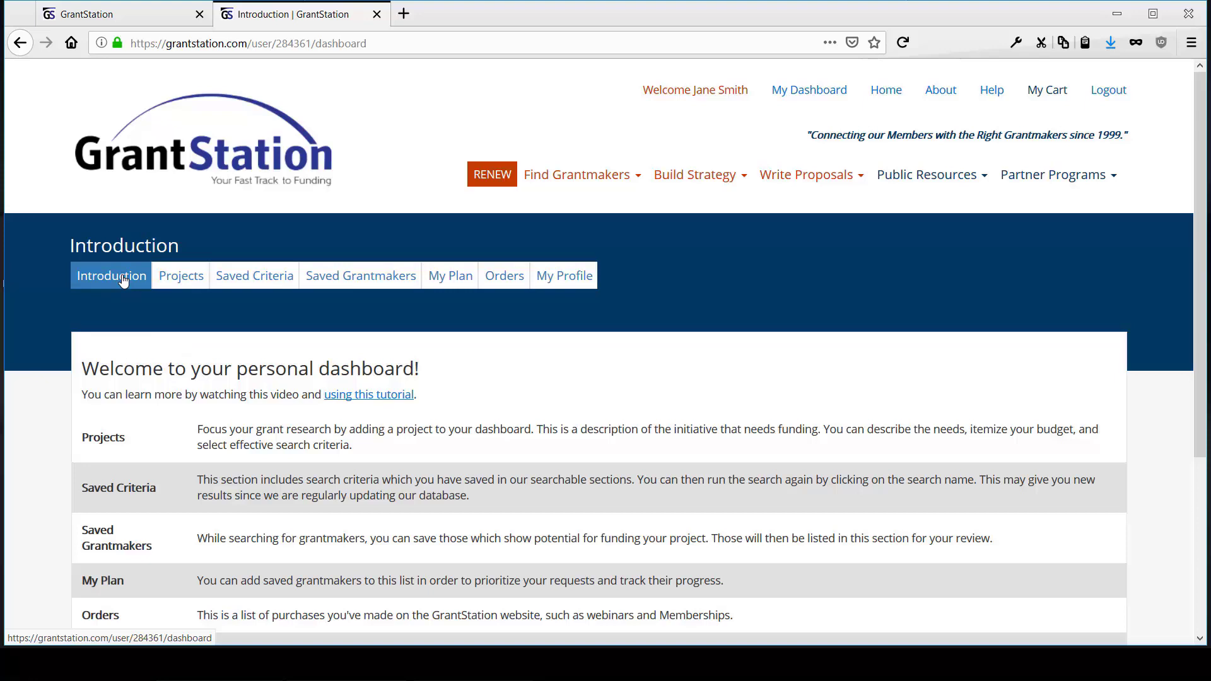
left_click(185, 285)
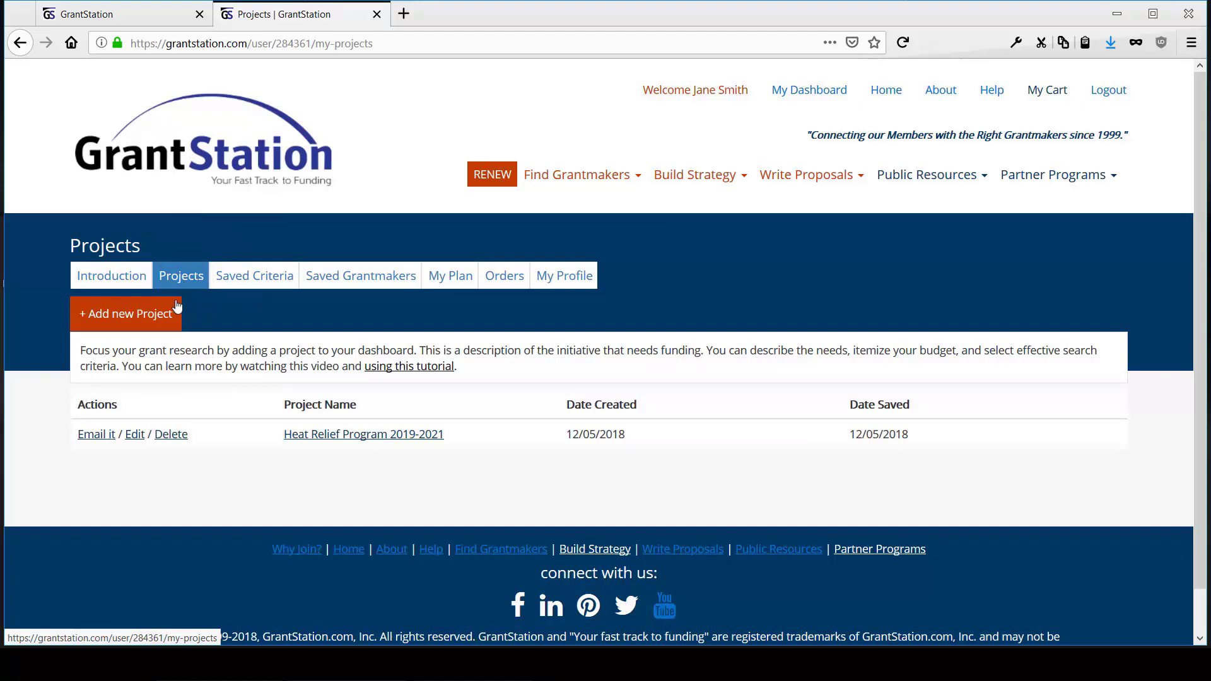
left_click(150, 321)
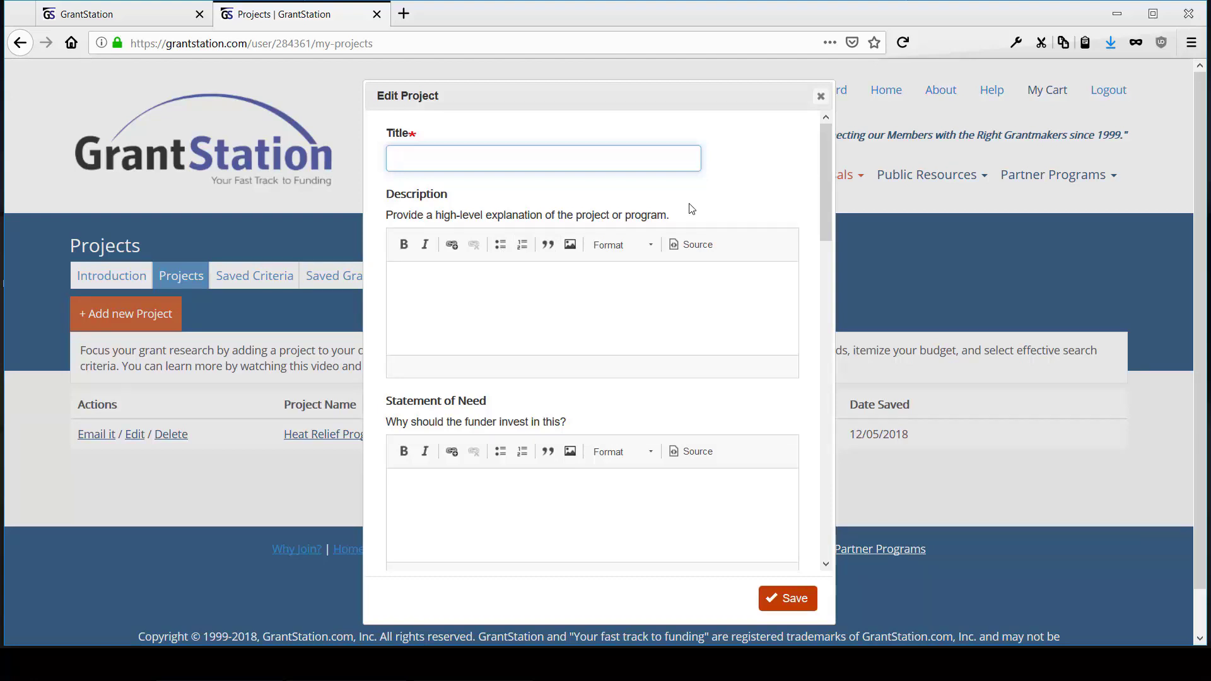
scroll(691, 208, "down", 5)
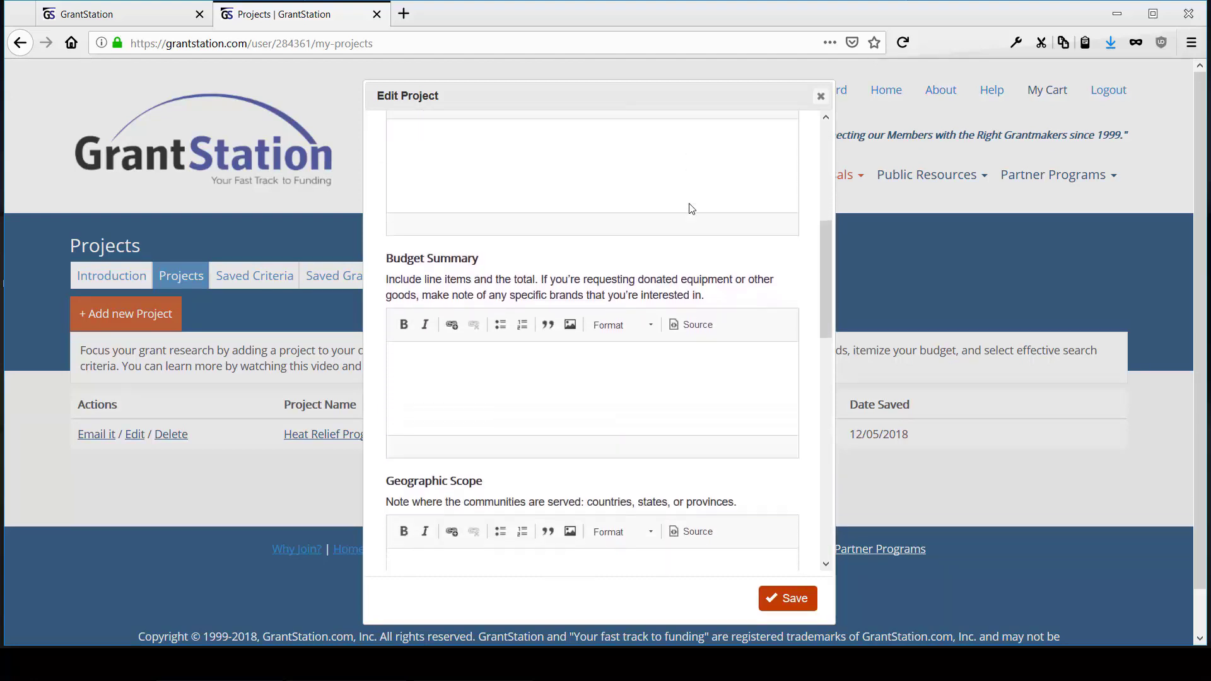
scroll(691, 208, "down", 4)
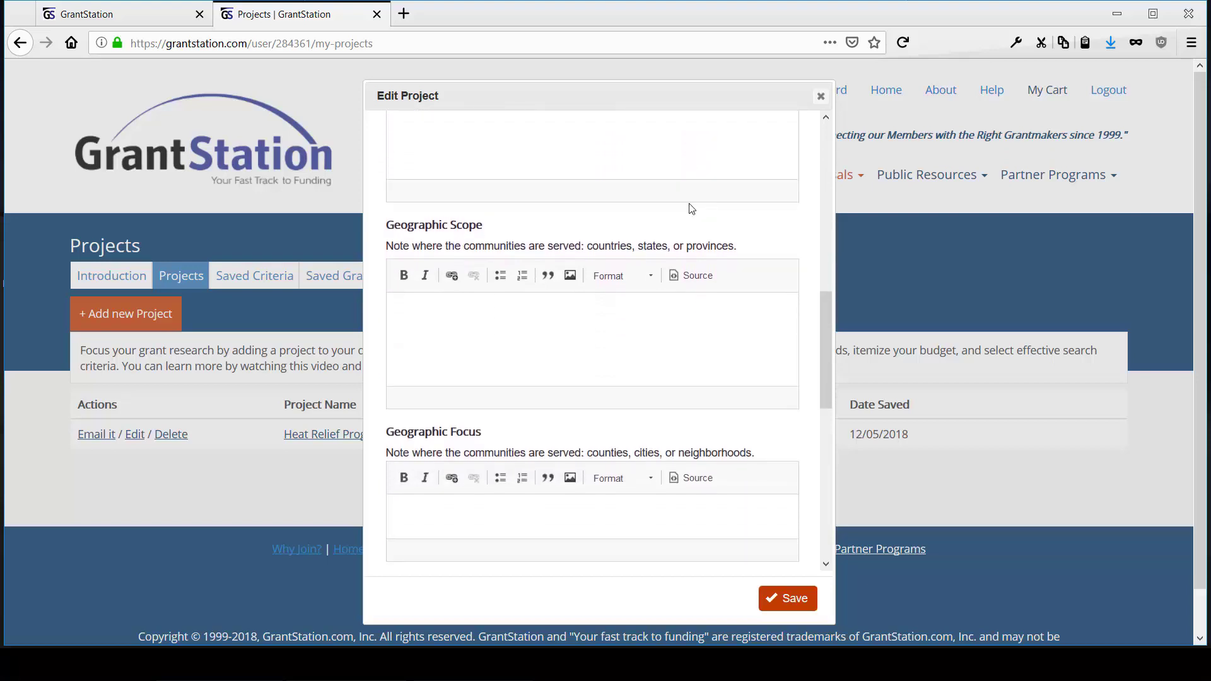
scroll(691, 208, "down", 4)
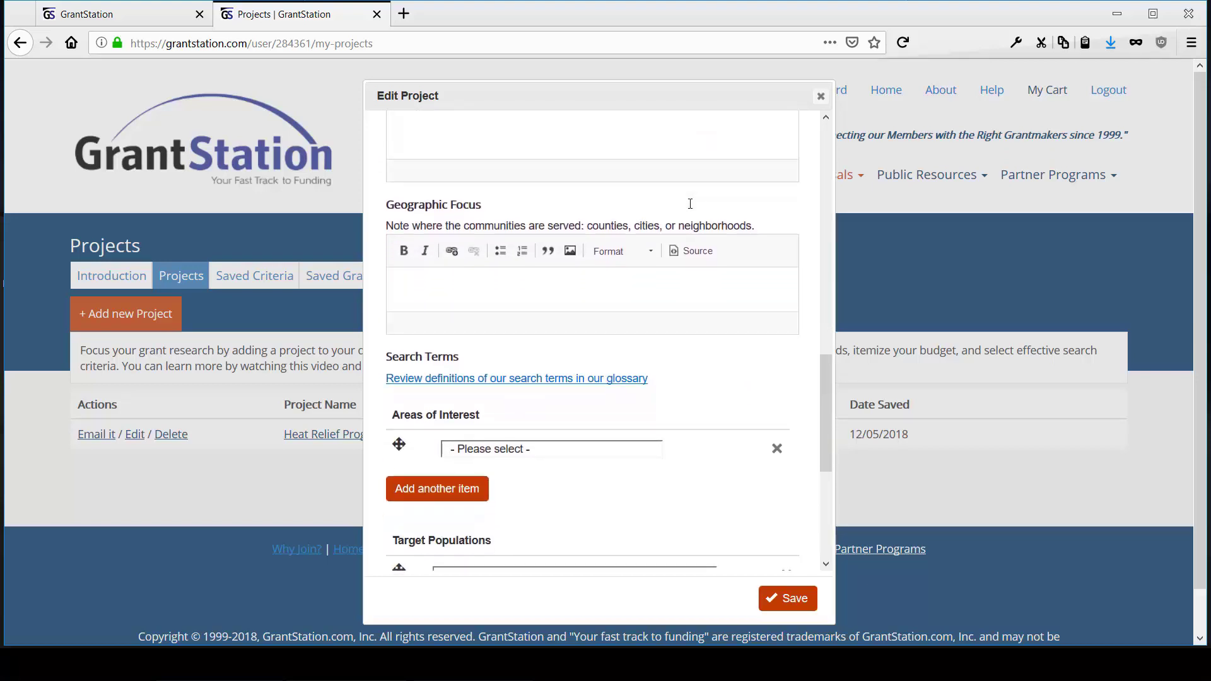
scroll(689, 203, "down", 3)
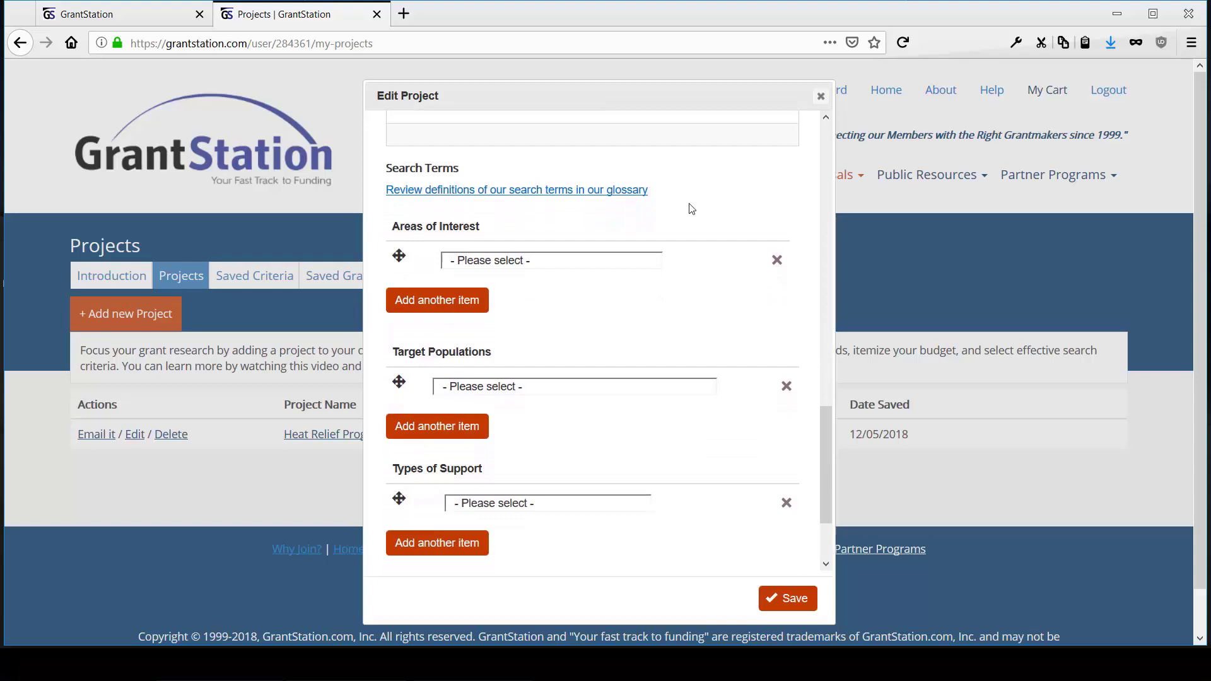
scroll(691, 208, "down", 2)
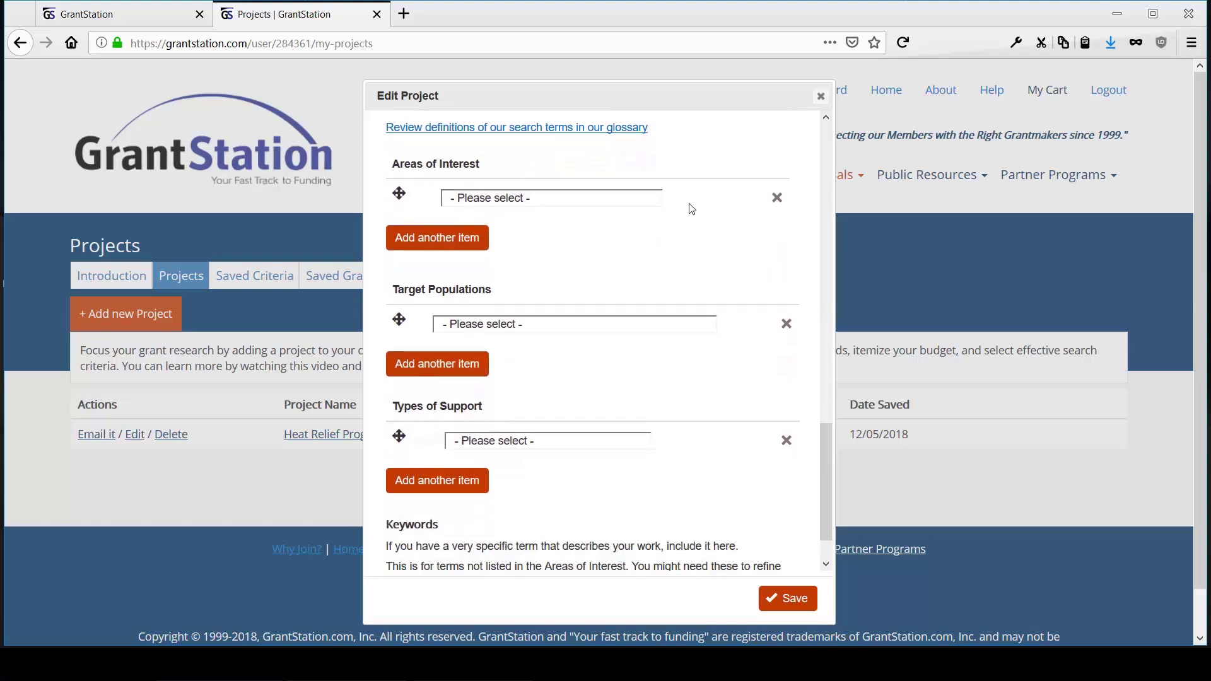
left_click(820, 96)
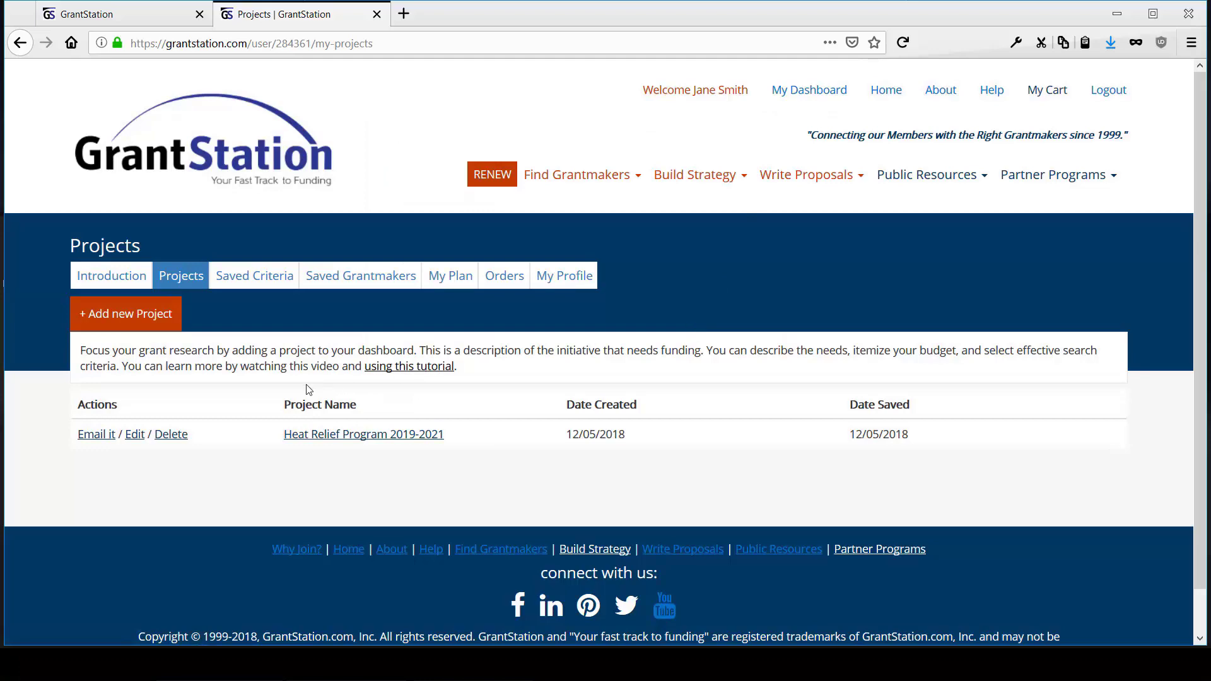
left_click(99, 436)
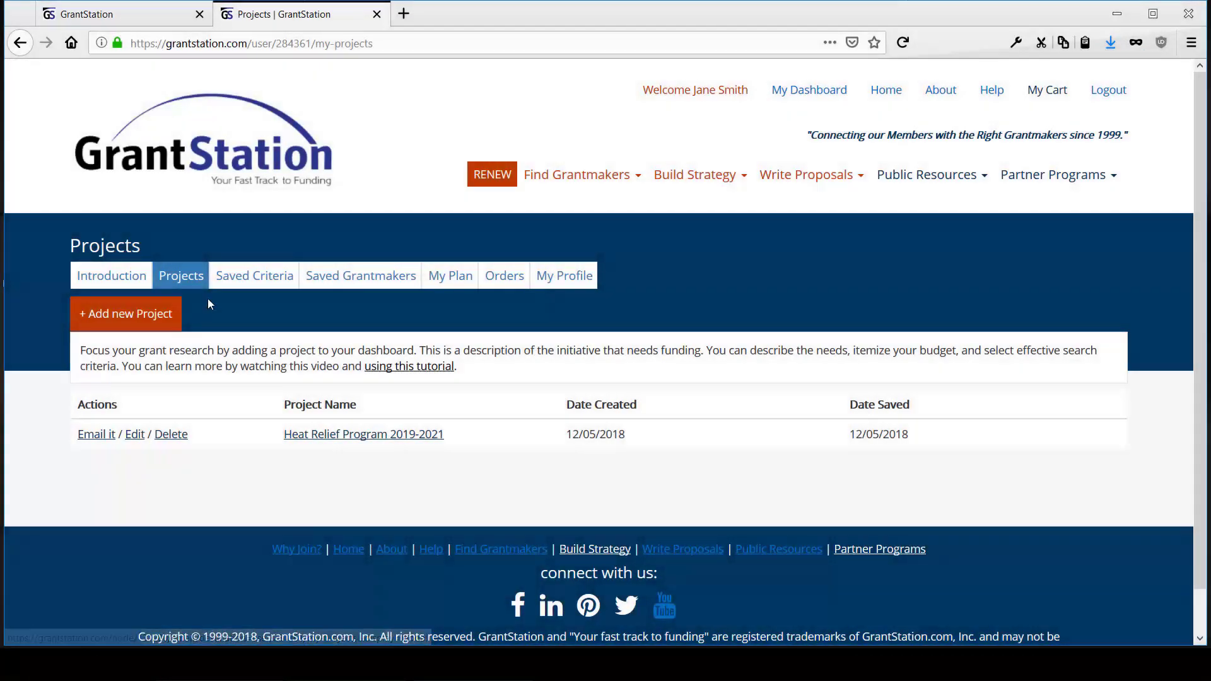
Show the Saved Criteria list holding Enviro Health Project and civic
left_click(251, 276)
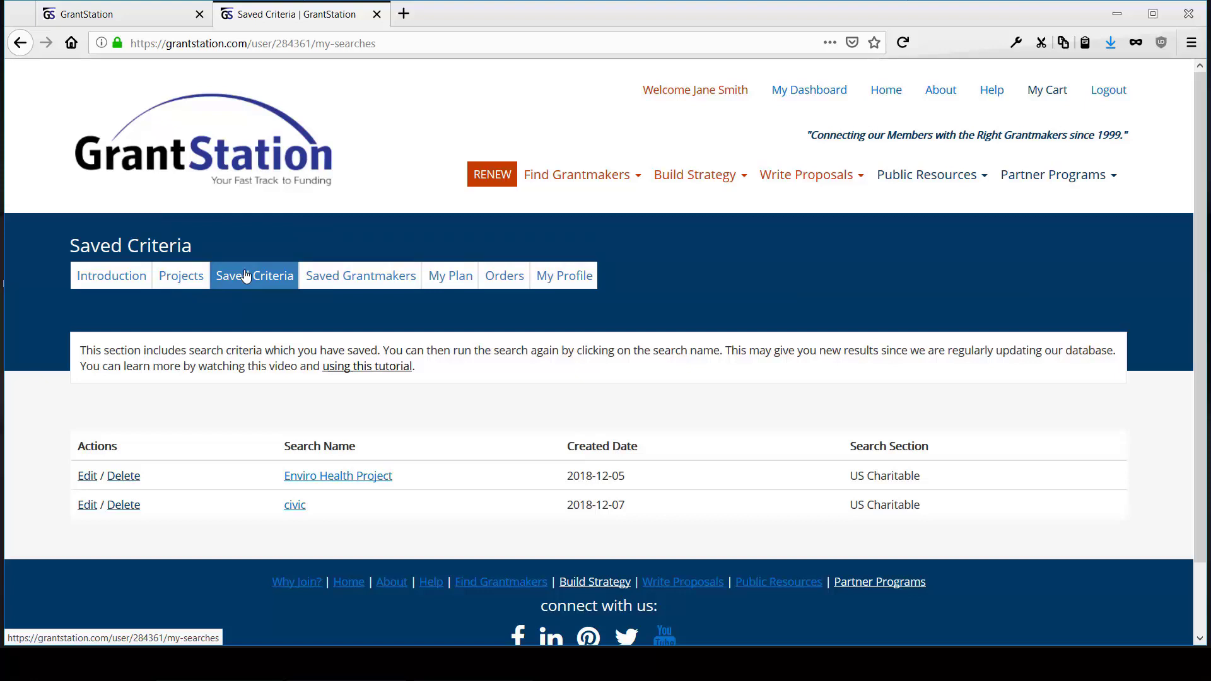
Filter the US Charitable search to national grantmakers in Civic Affairs: Justice/Law, giving 58 results
mouse_move(568, 181)
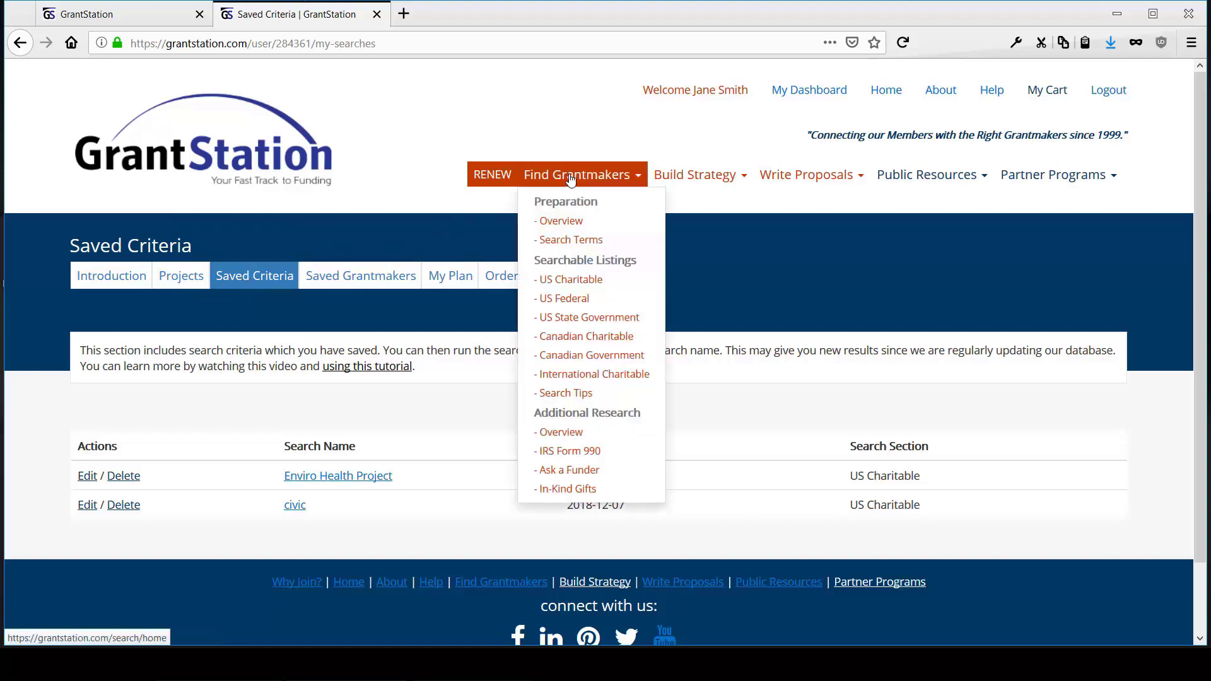
left_click(579, 289)
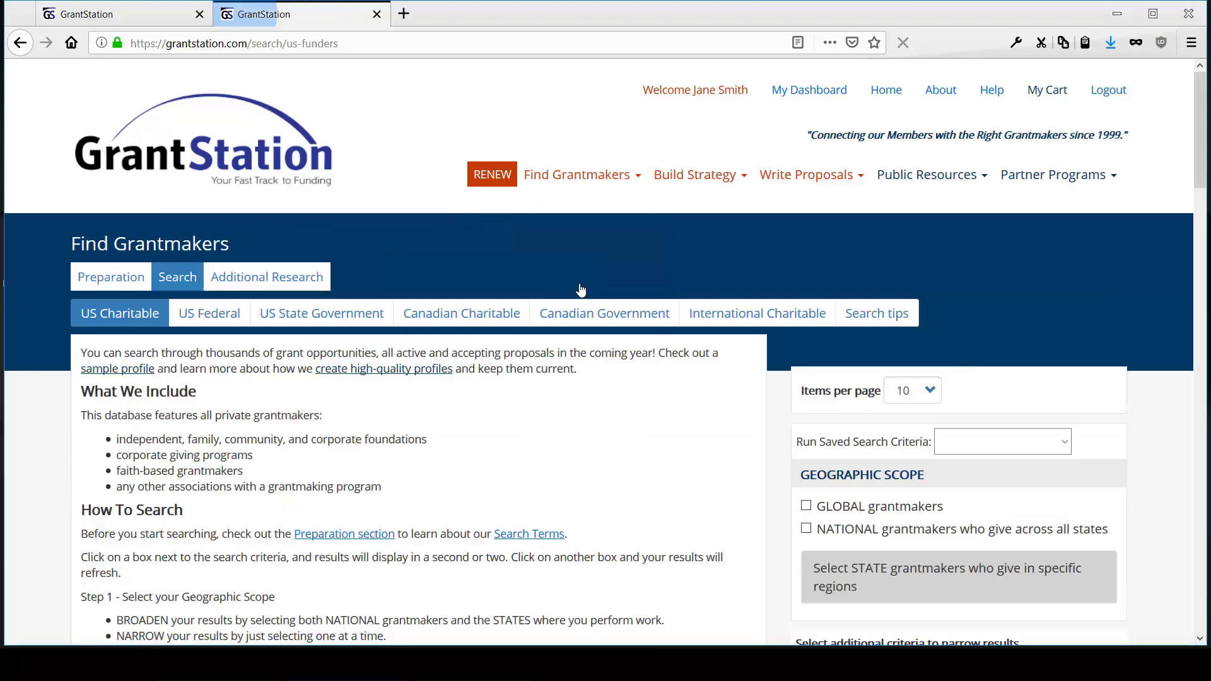
left_click(807, 528)
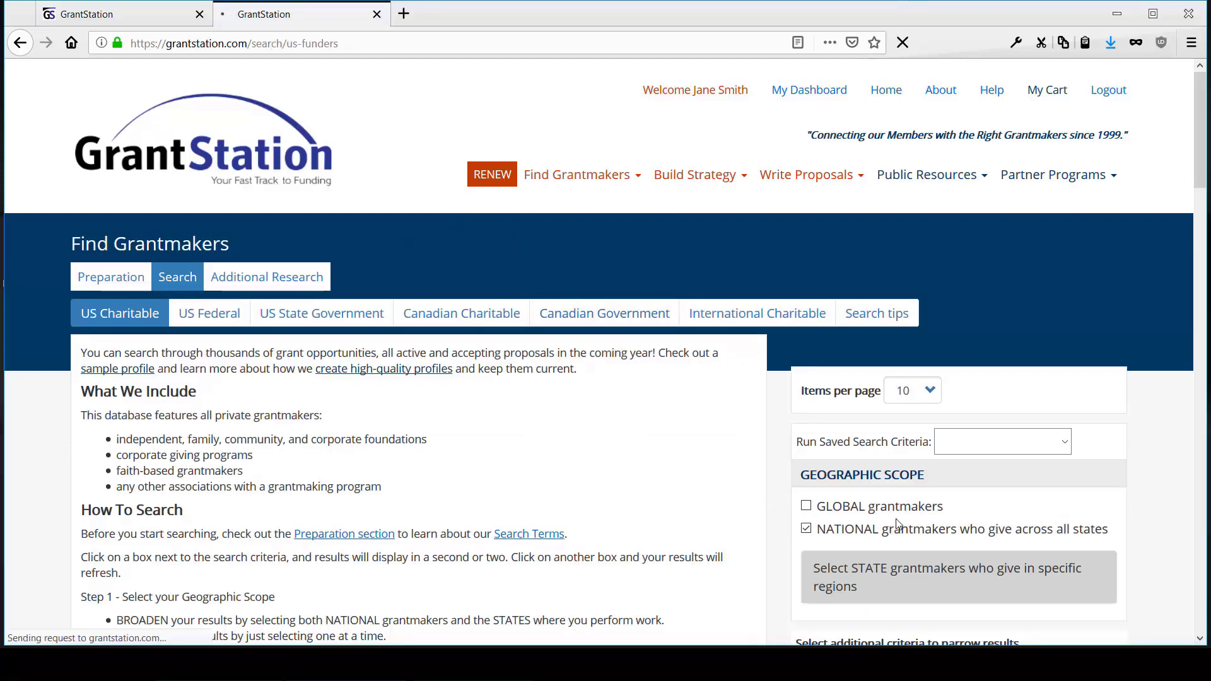
scroll(897, 518, "down", 1)
scroll(896, 518, "down", 6)
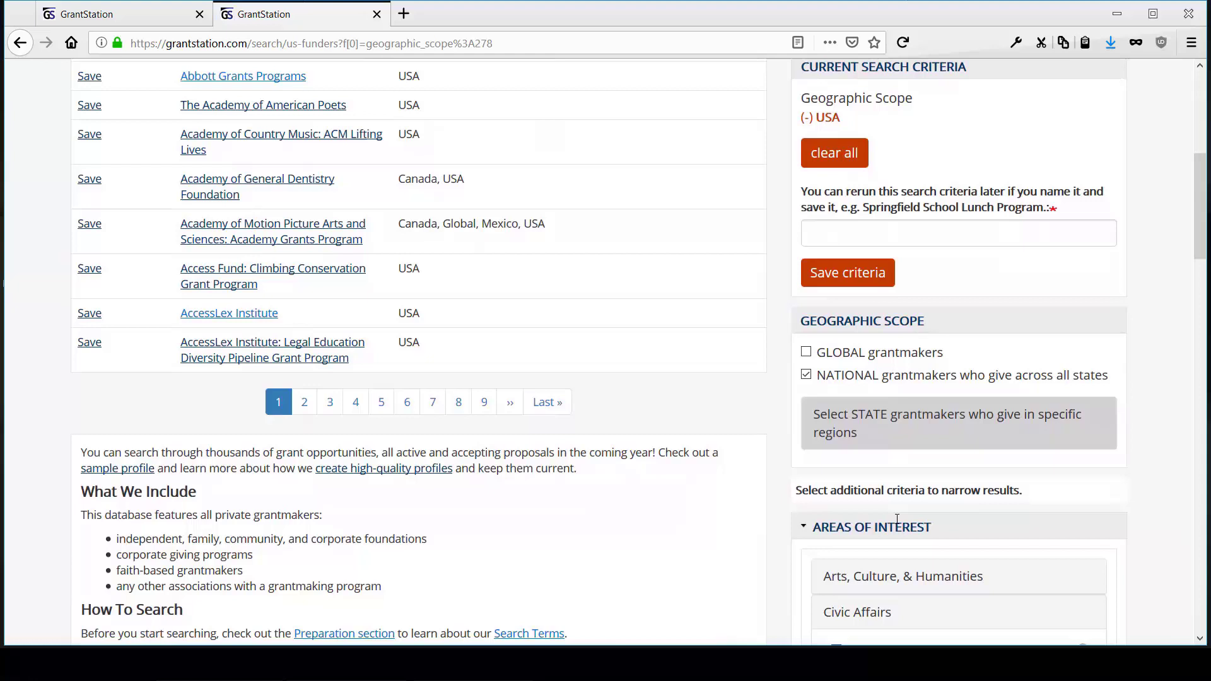
scroll(880, 479, "down", 2)
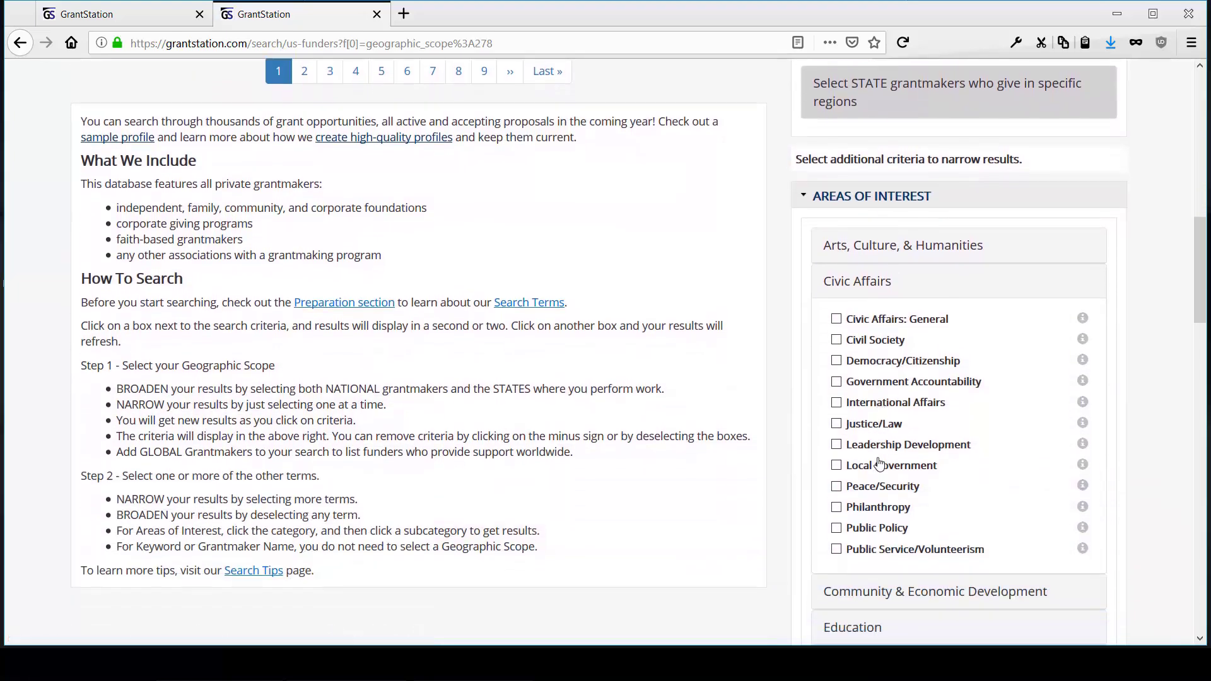
left_click(837, 424)
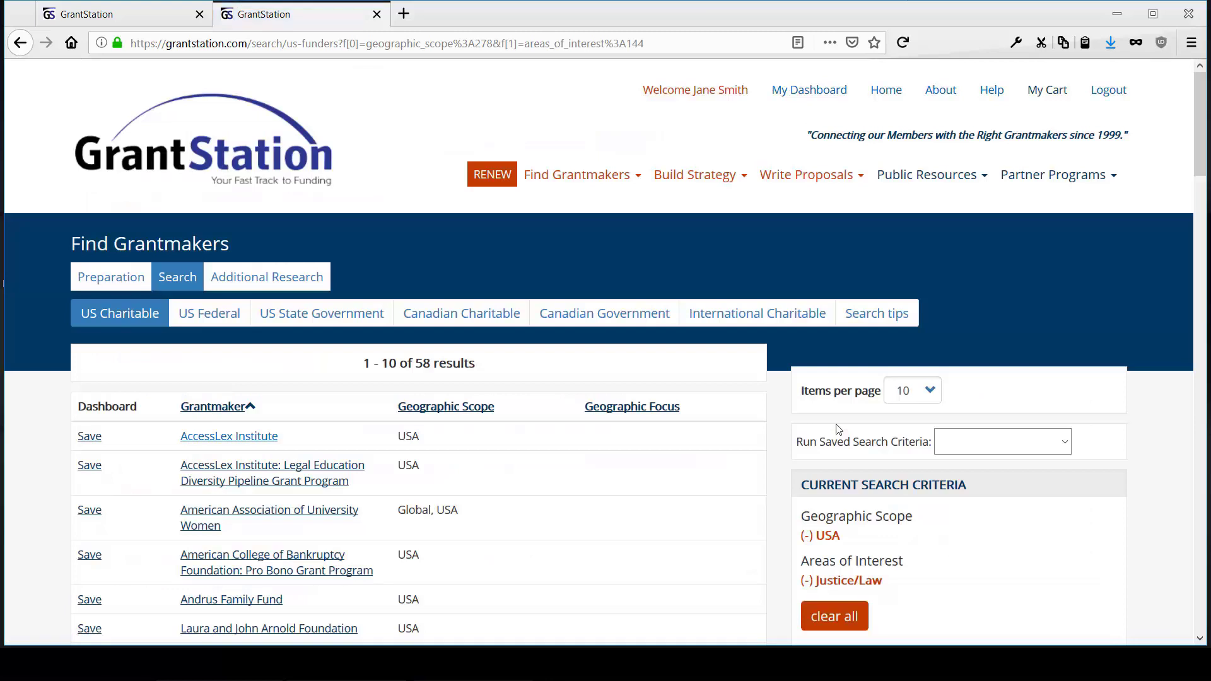
scroll(836, 424, "down", 1)
scroll(837, 424, "down", 3)
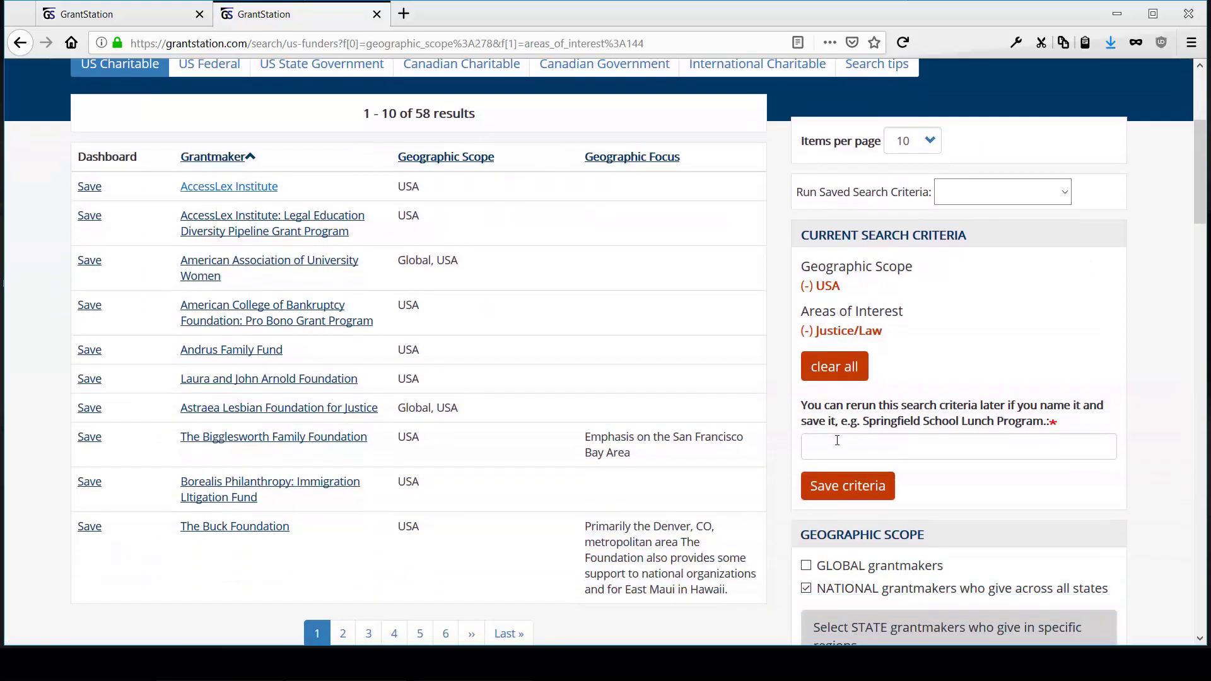
Save the search as criteria named 'Justice' and go to the Saved Criteria list
left_click(837, 443)
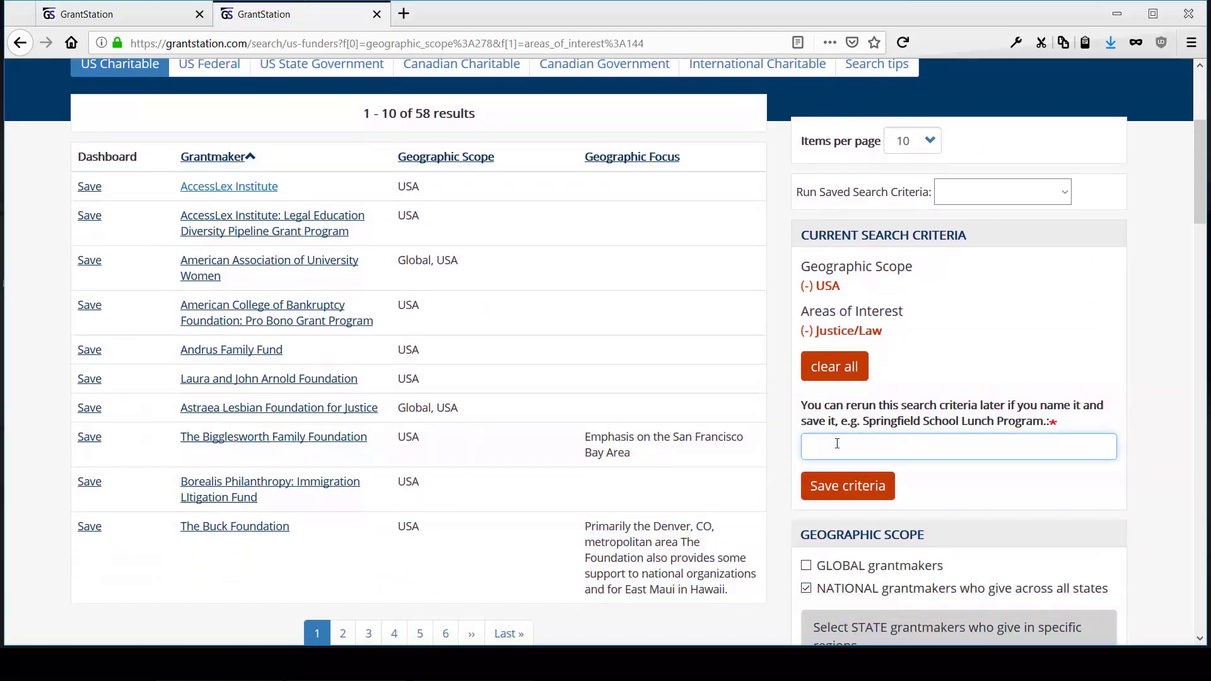
type("Justice")
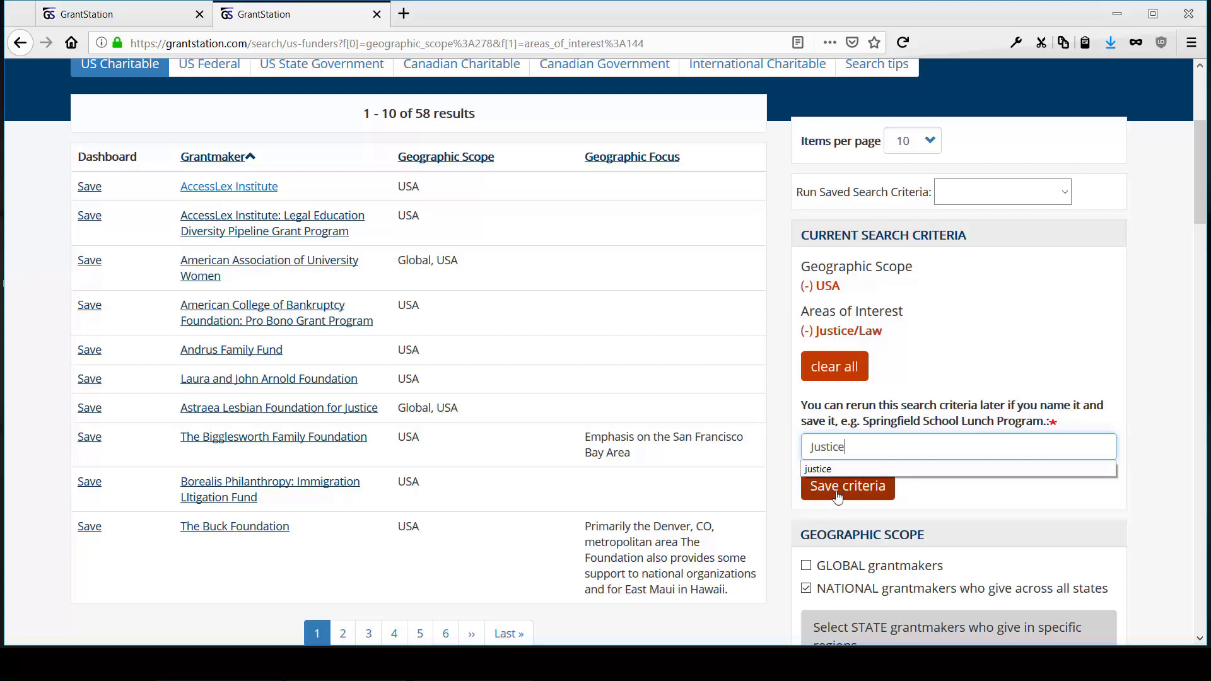
left_click(837, 492)
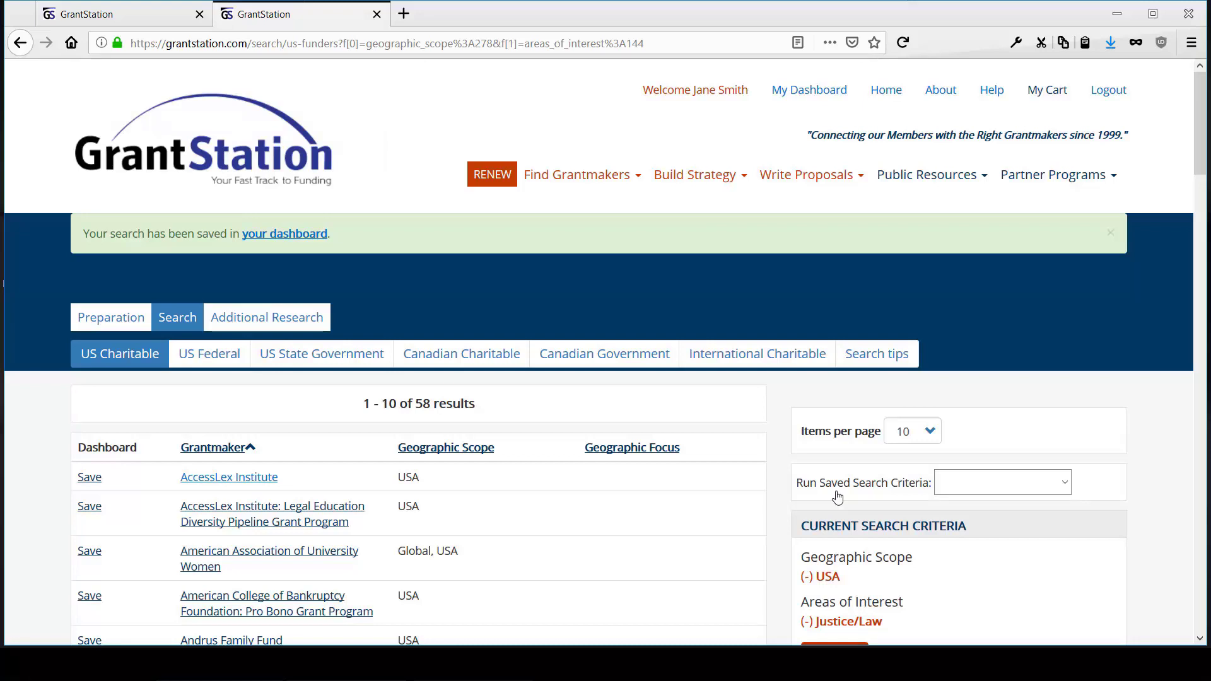
left_click(306, 241)
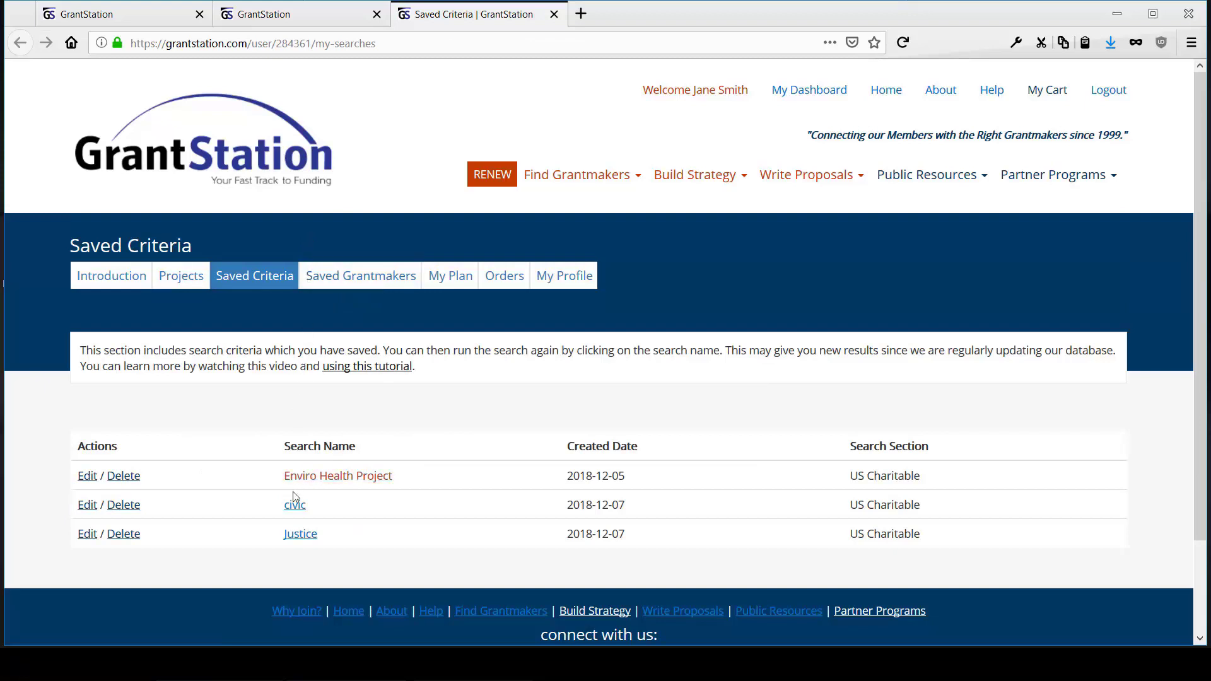
Run the saved Justice criteria and scroll through its 58 grantmaker results
left_click(296, 534)
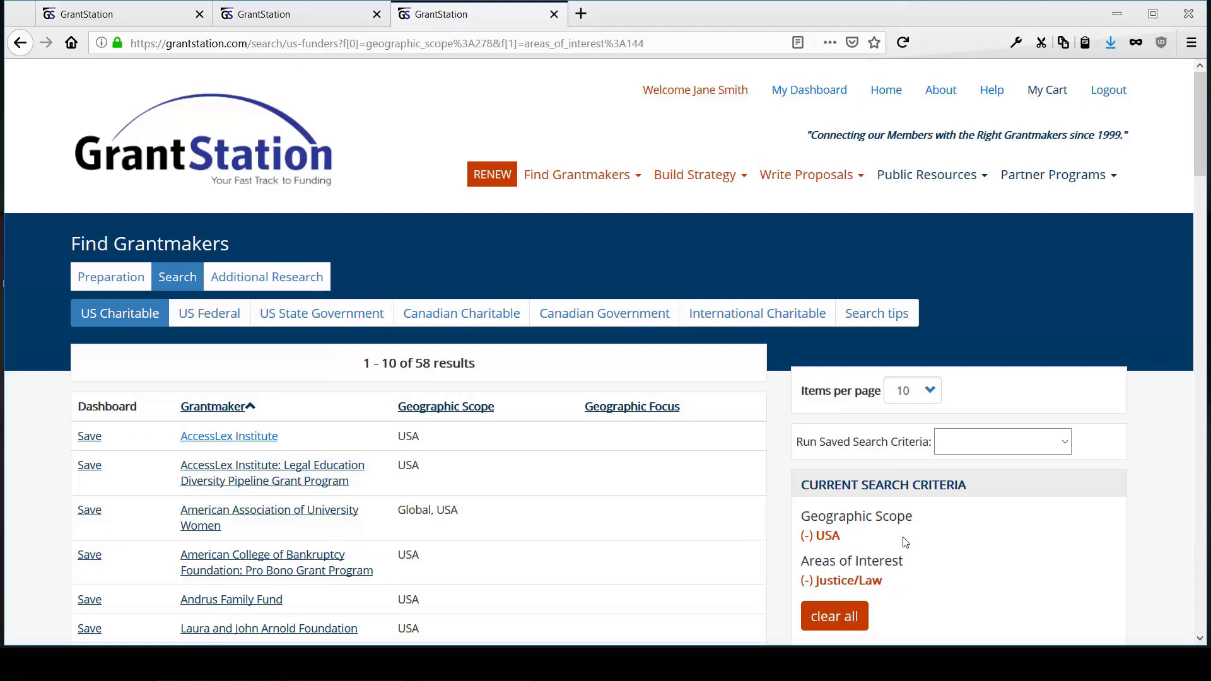
scroll(908, 533, "down", 2)
scroll(926, 527, "down", 1)
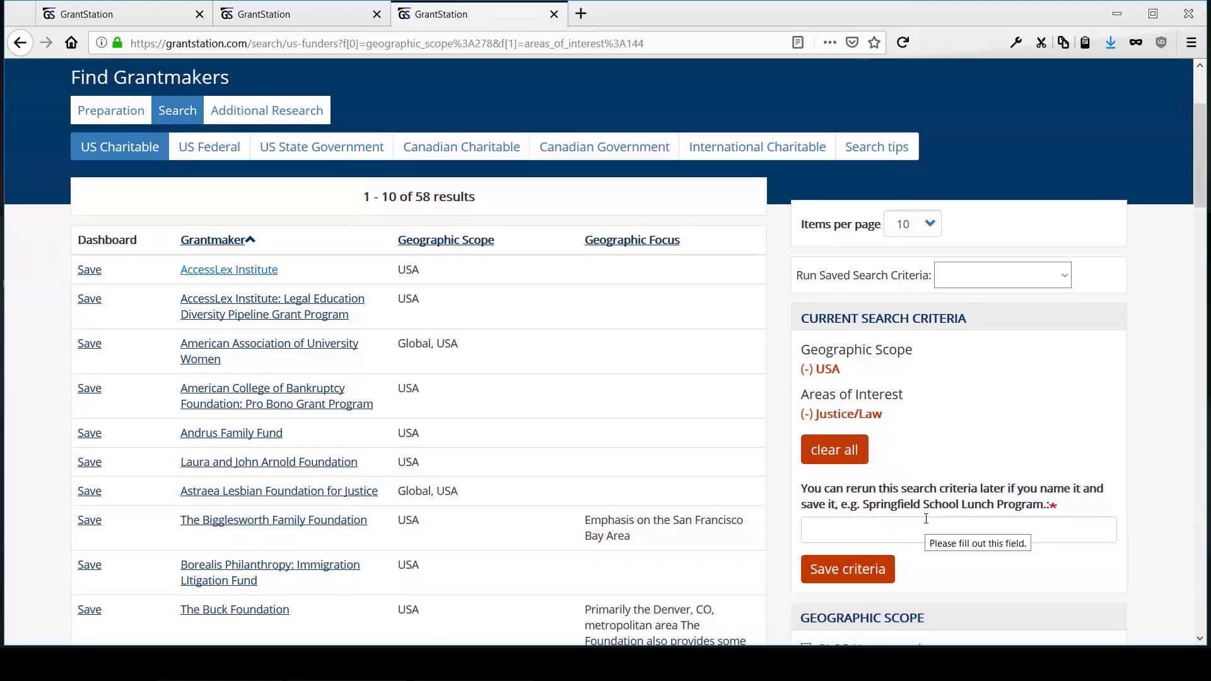
scroll(926, 518, "up", 3)
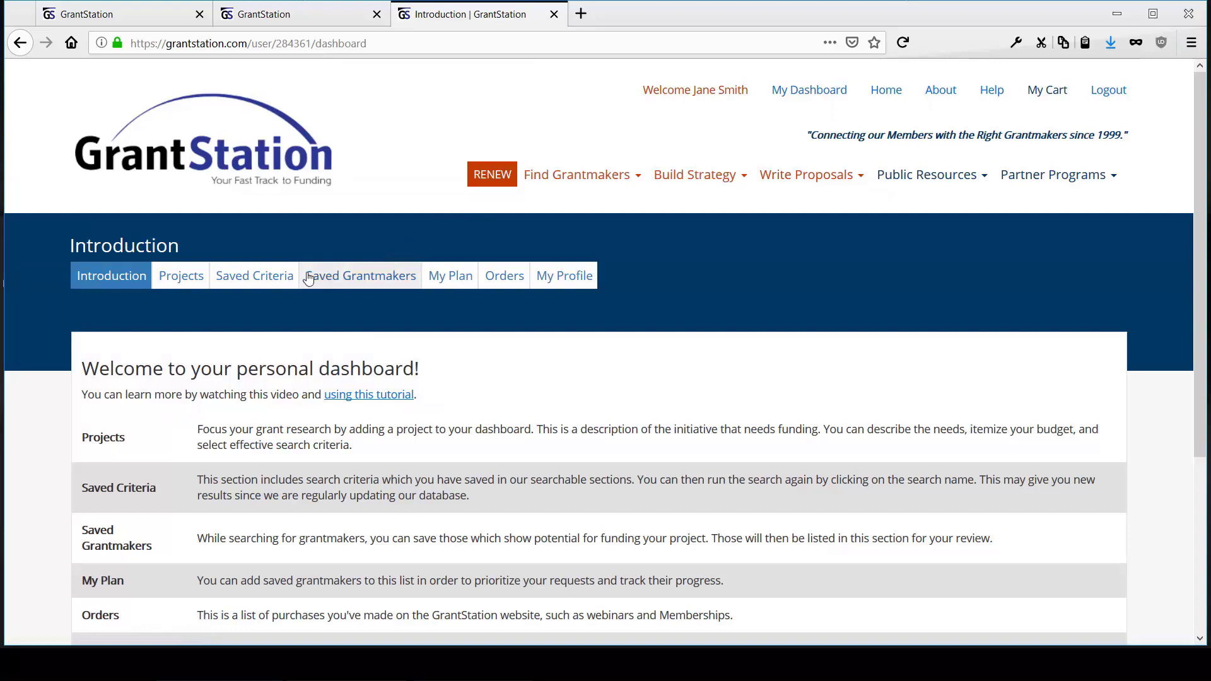
Delete the civic and Justice saved searches, leaving only Enviro Health Project
left_click(269, 287)
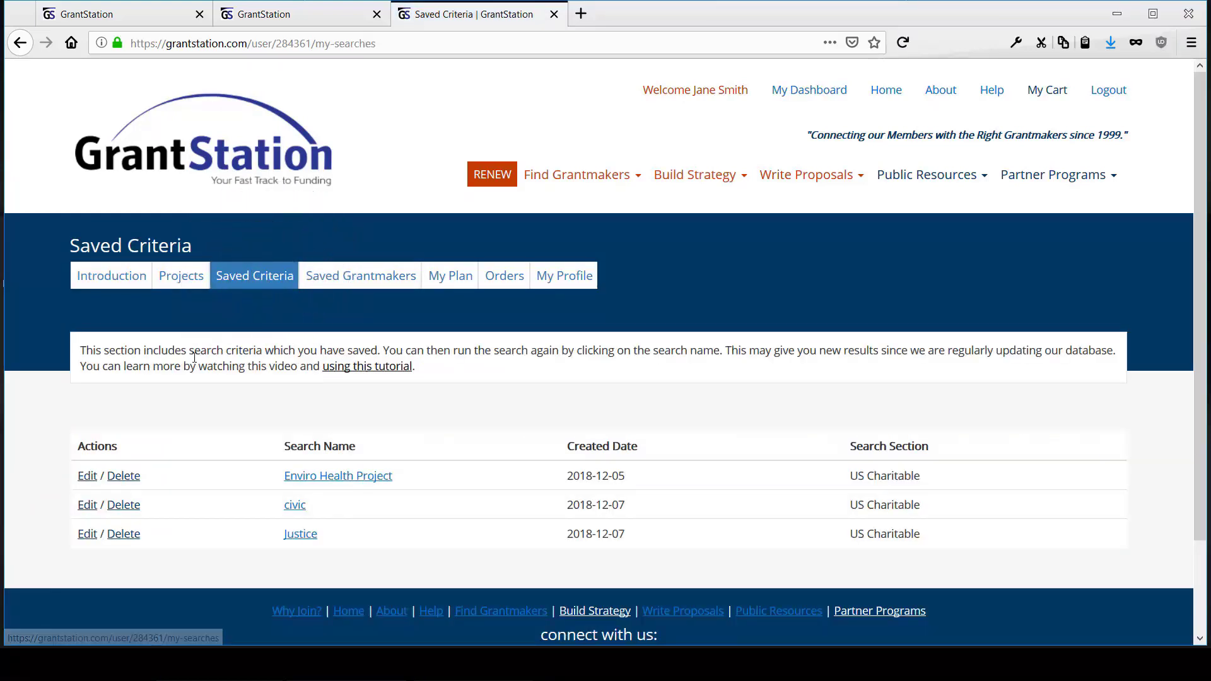
left_click(124, 505)
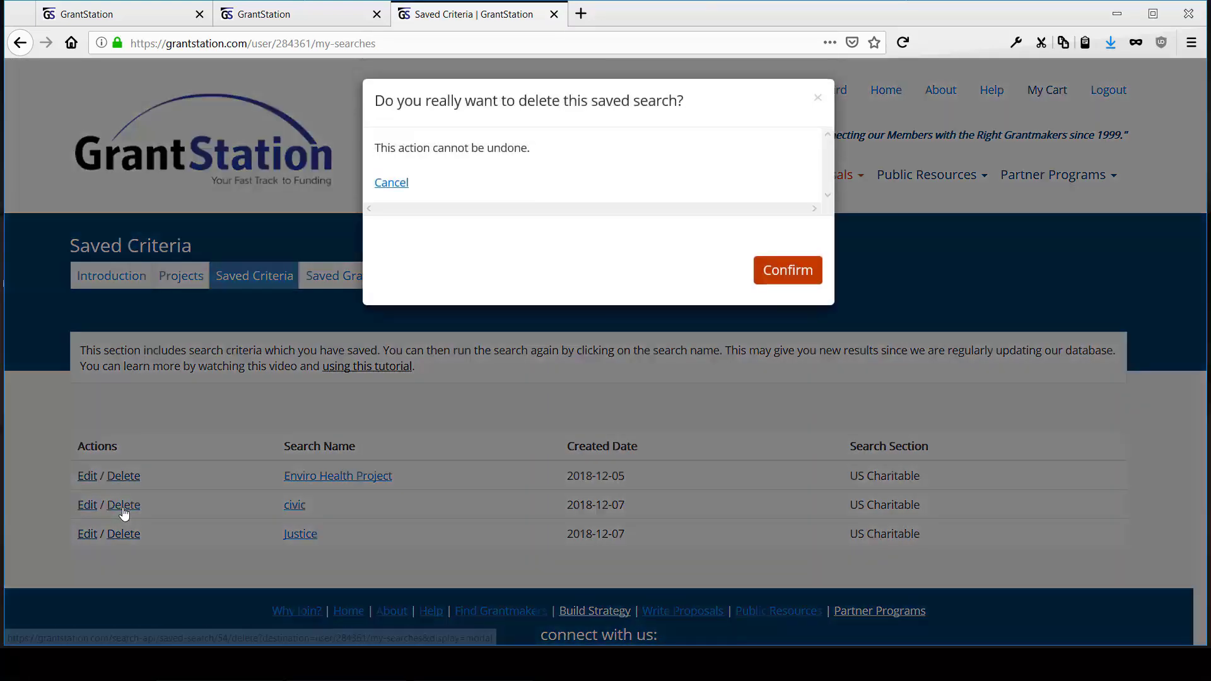
left_click(787, 282)
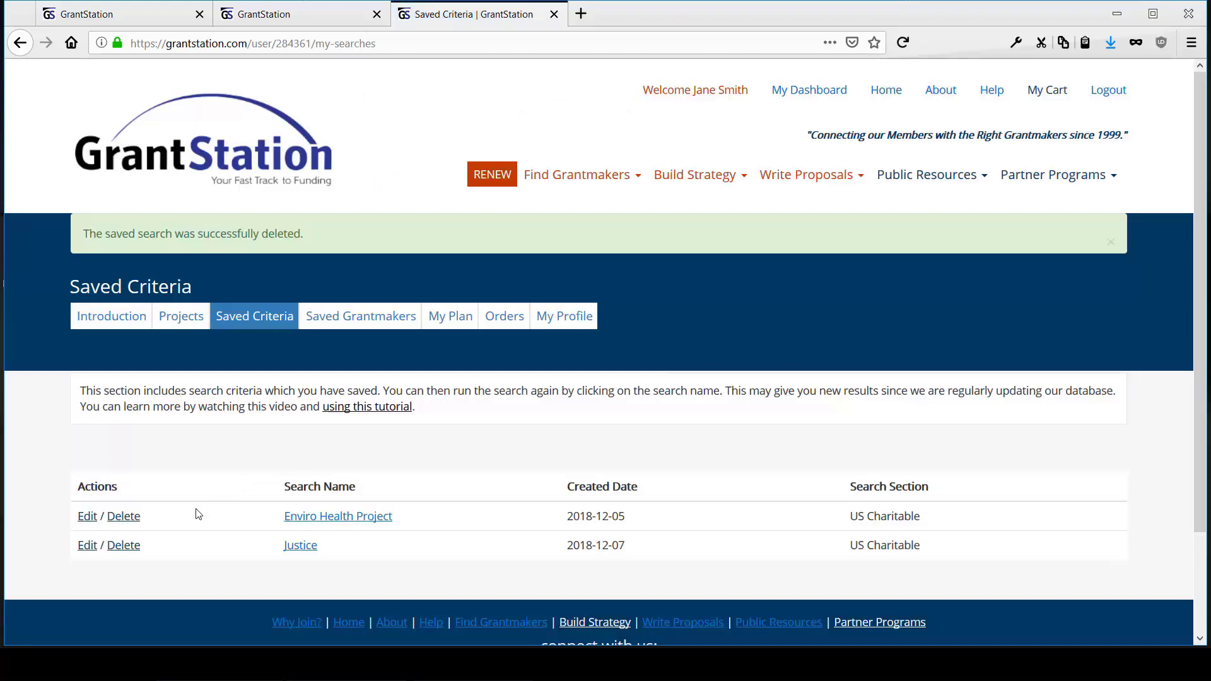
left_click(122, 548)
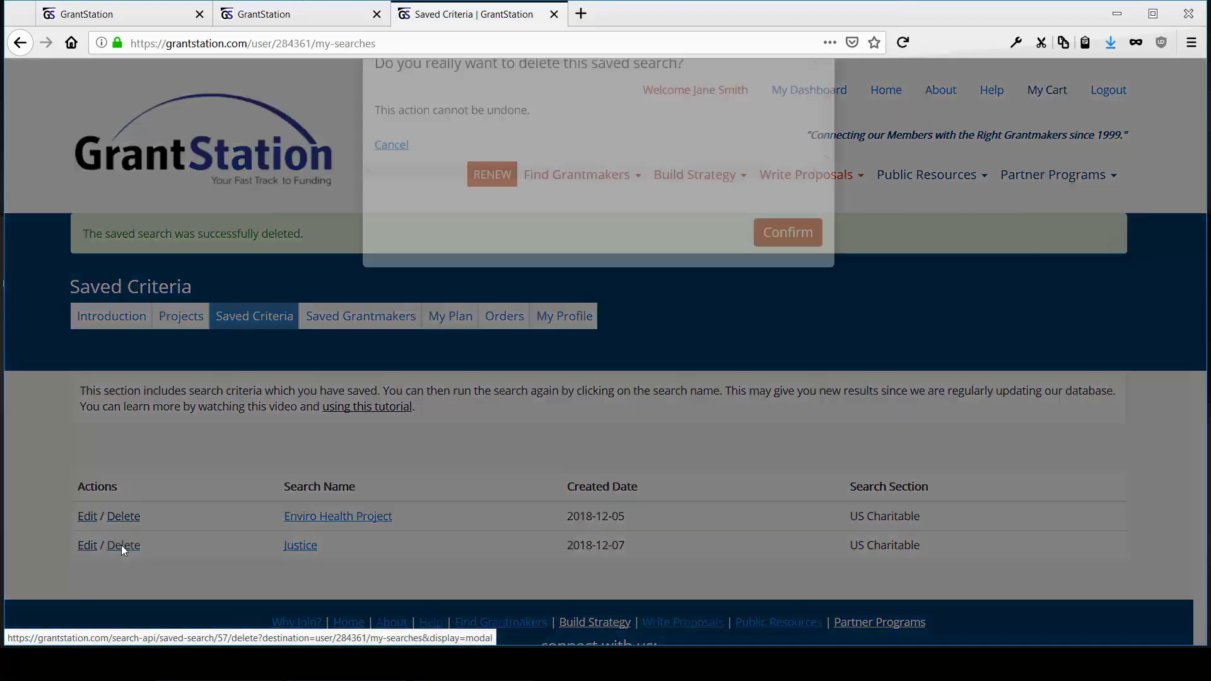
left_click(791, 278)
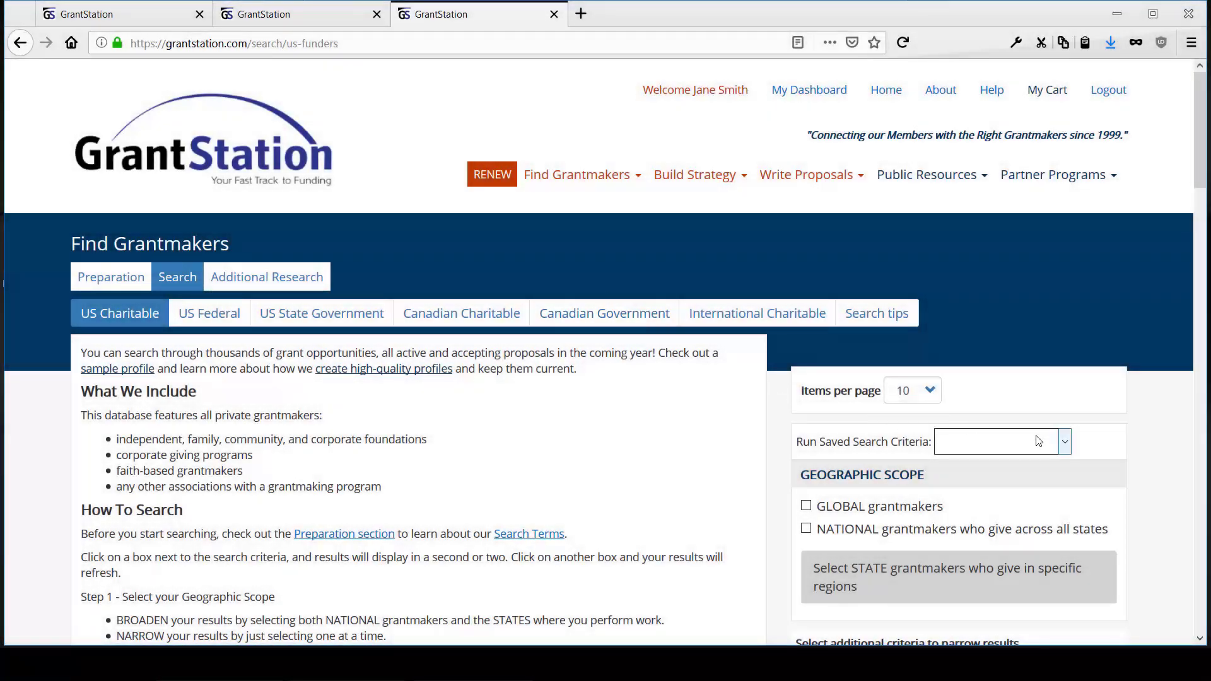
Run the saved Enviro Health Project search, which returns 12 grantmakers
left_click(1064, 442)
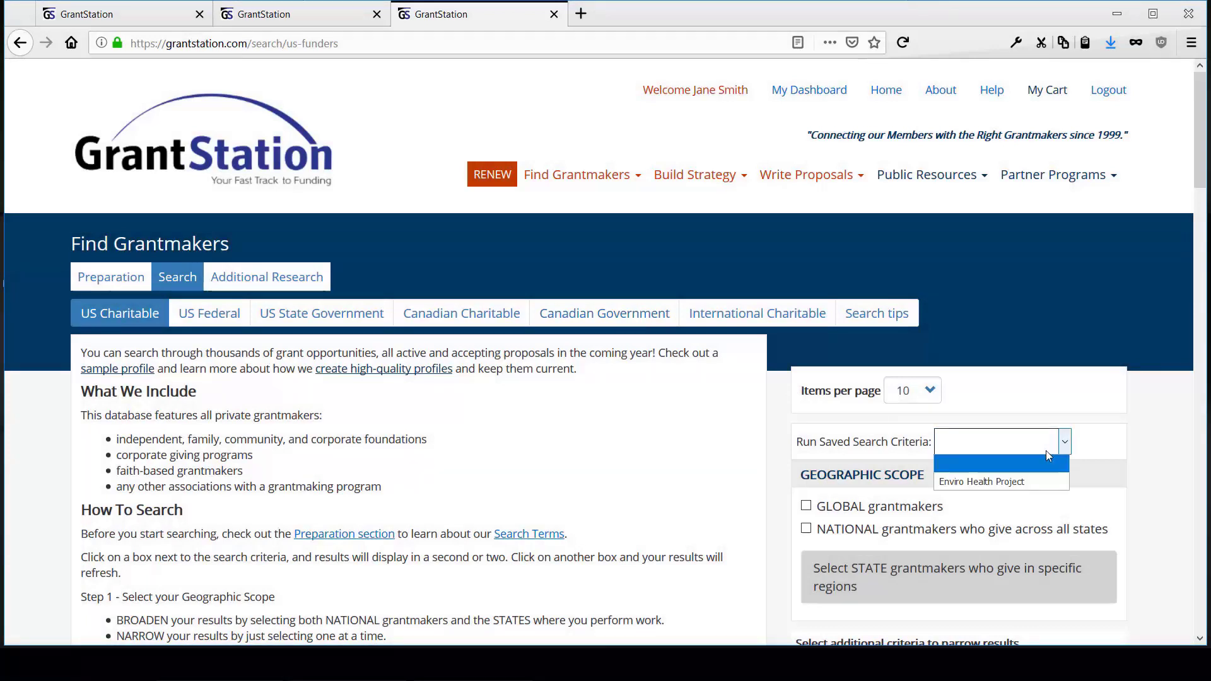
left_click(1006, 481)
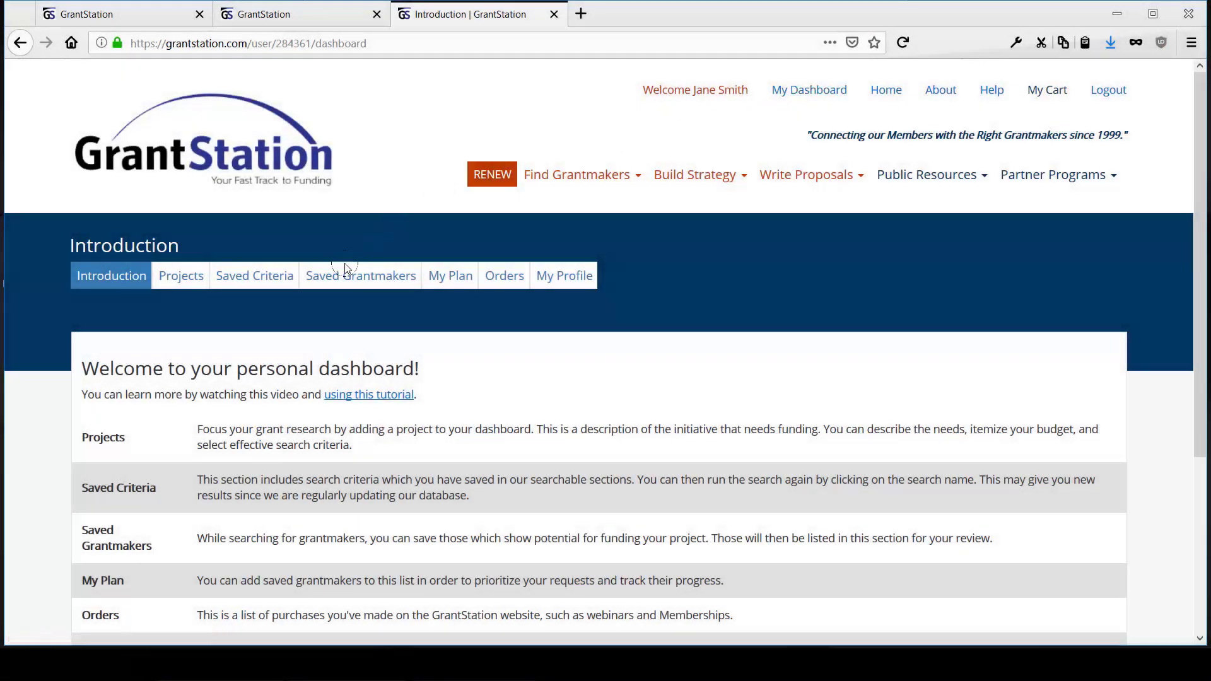
Review the Saved Grantmakers table, including AAA Foundation for Traffic Safety's deadline and My Plan status
left_click(338, 281)
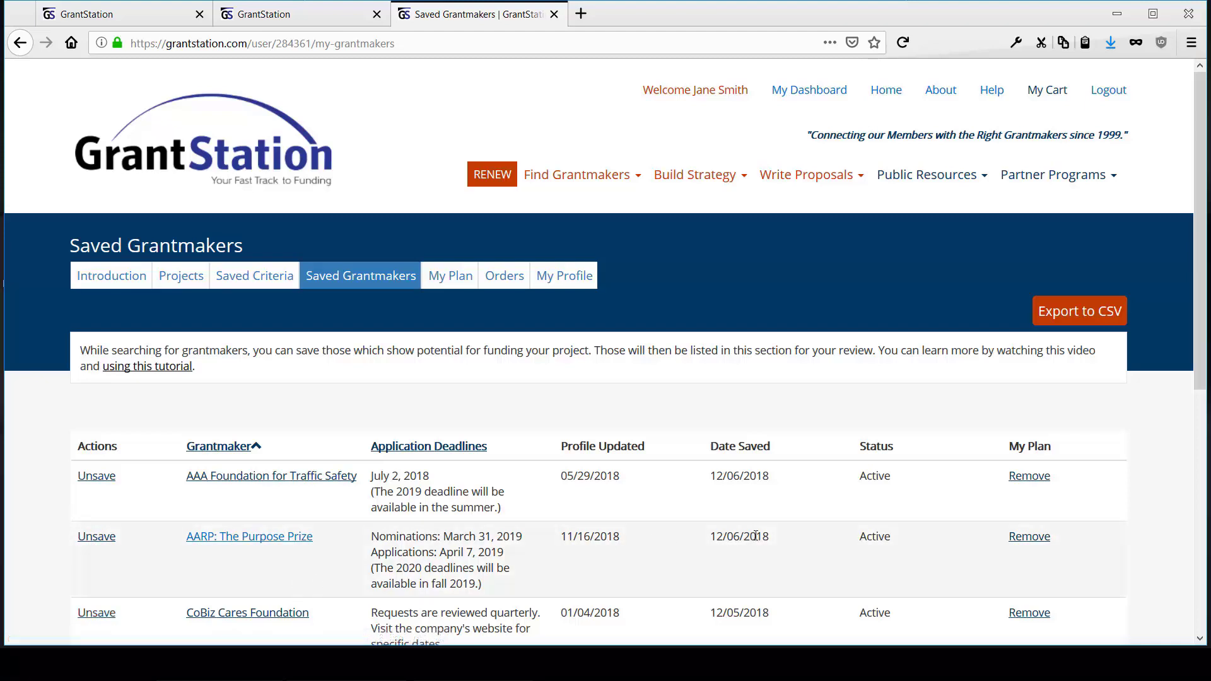
scroll(755, 536, "down", 3)
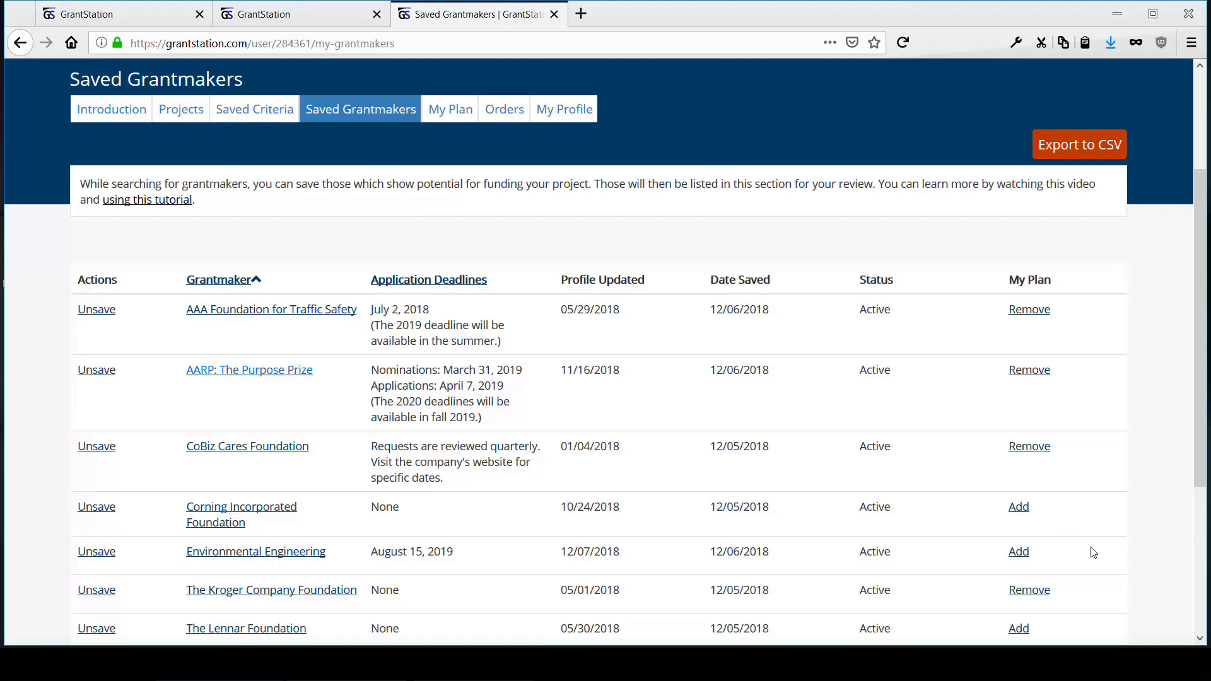
scroll(1092, 552, "up", 3)
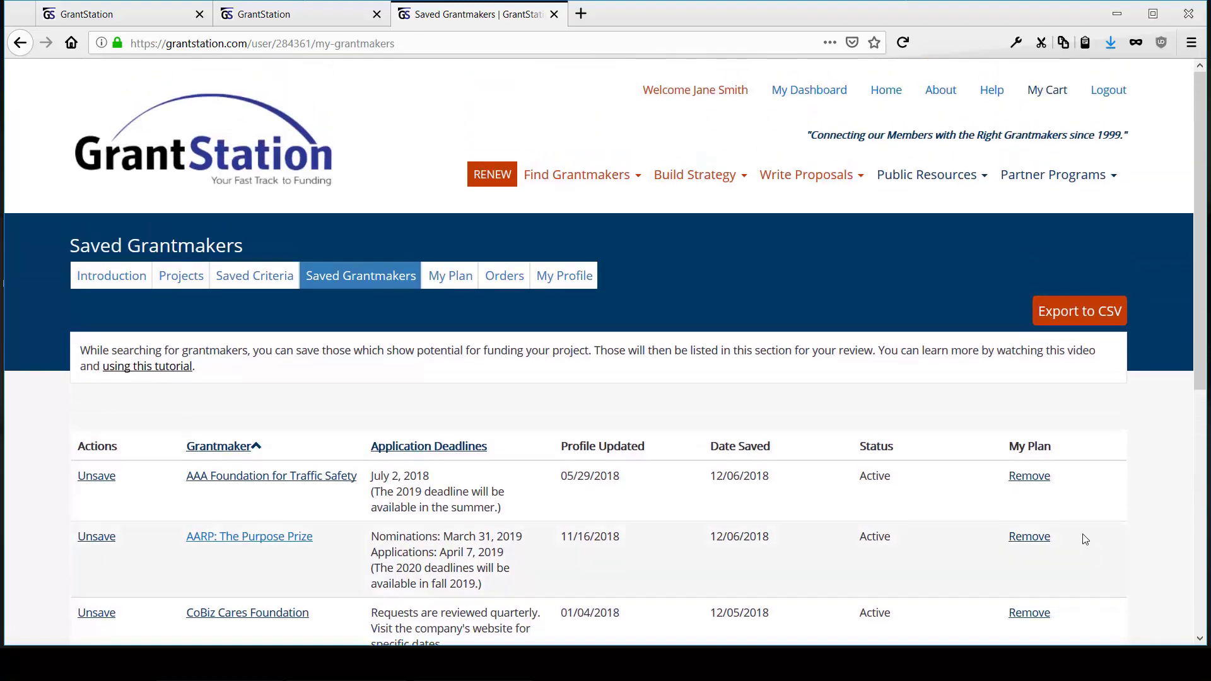
Search US Charitable grantmakers limited to national funders and open the Abbott Grants Programs profile
left_click(574, 178)
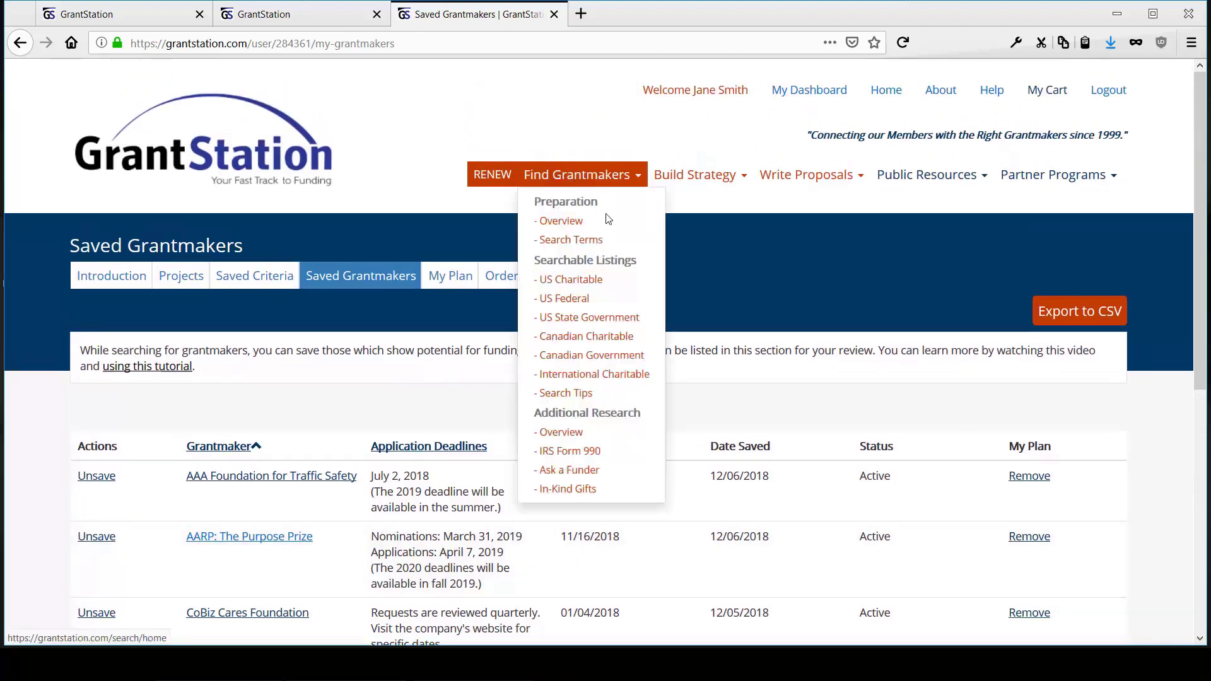
left_click(581, 282)
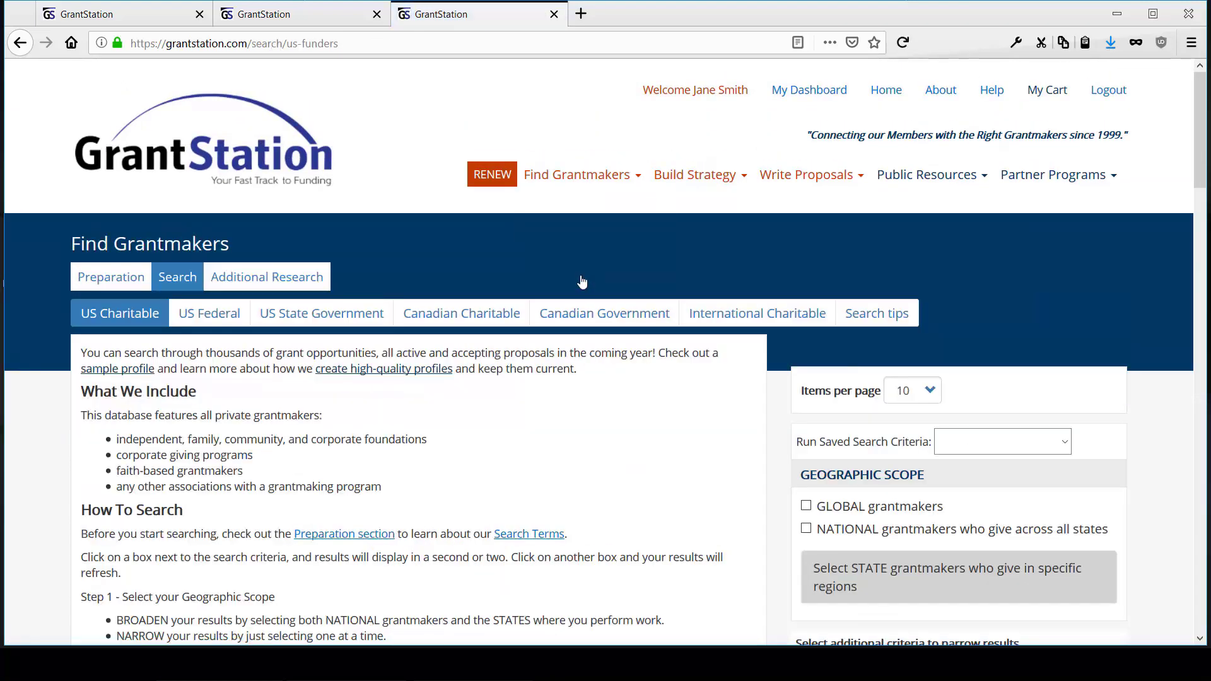
left_click(806, 530)
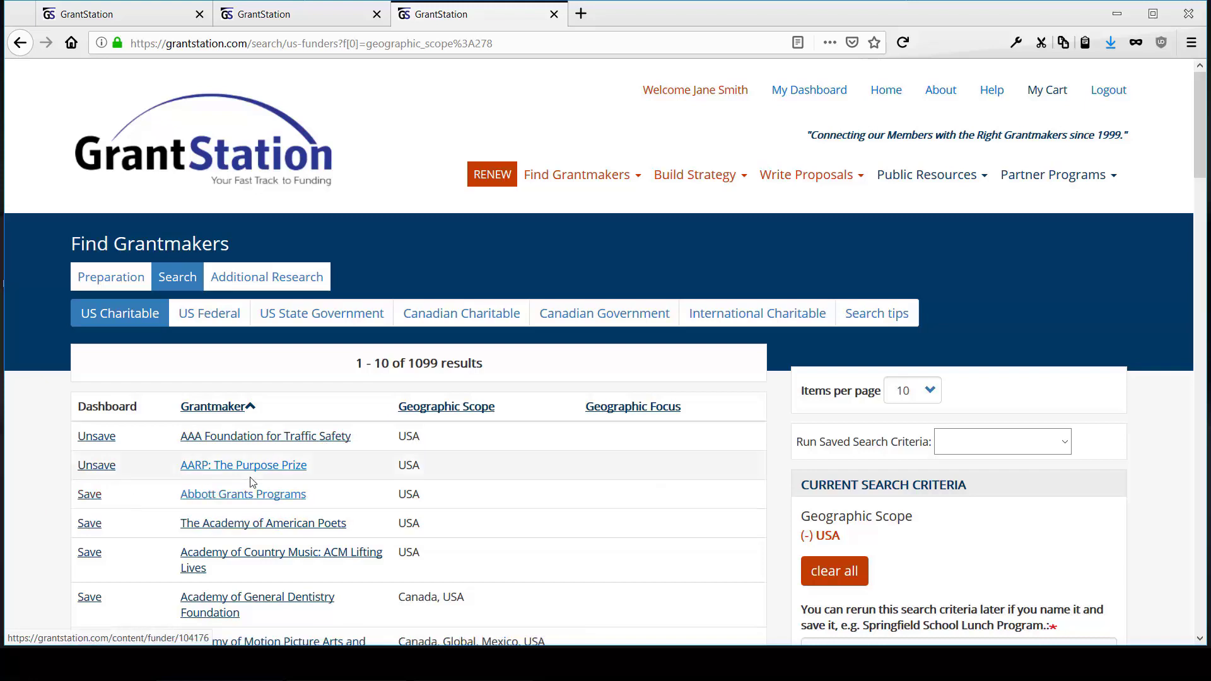
left_click(265, 495)
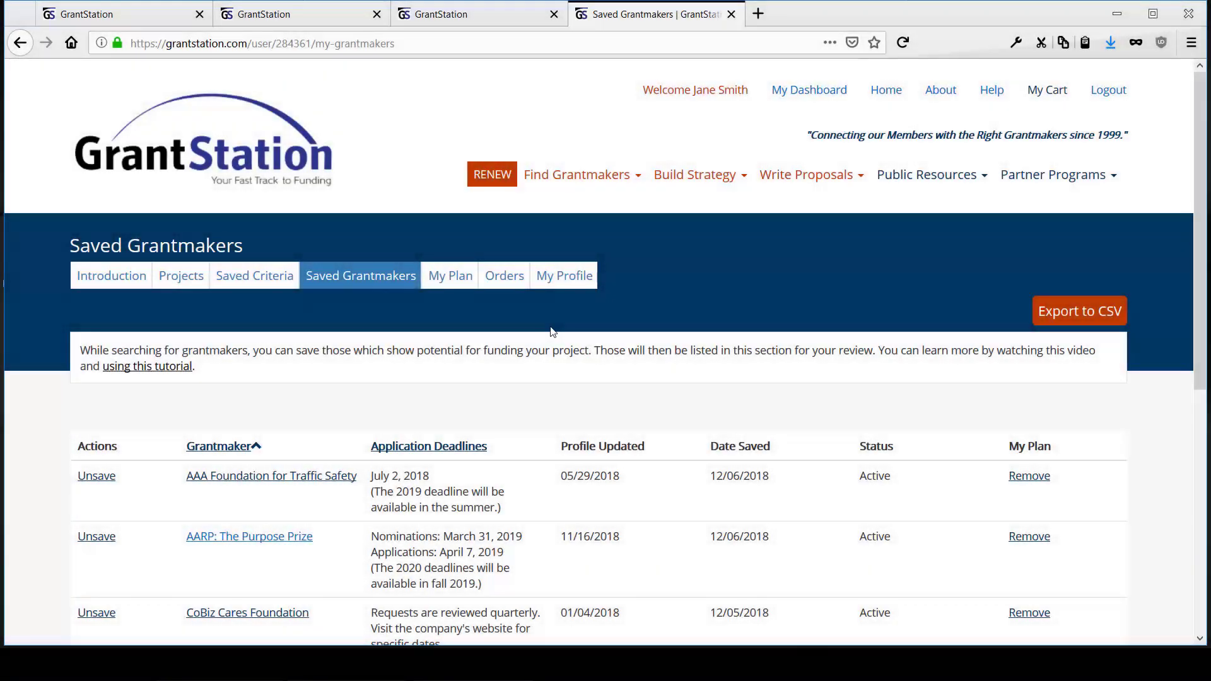
Open the edit form for the AAA Foundation for Traffic Safety entry in My Plan
left_click(462, 281)
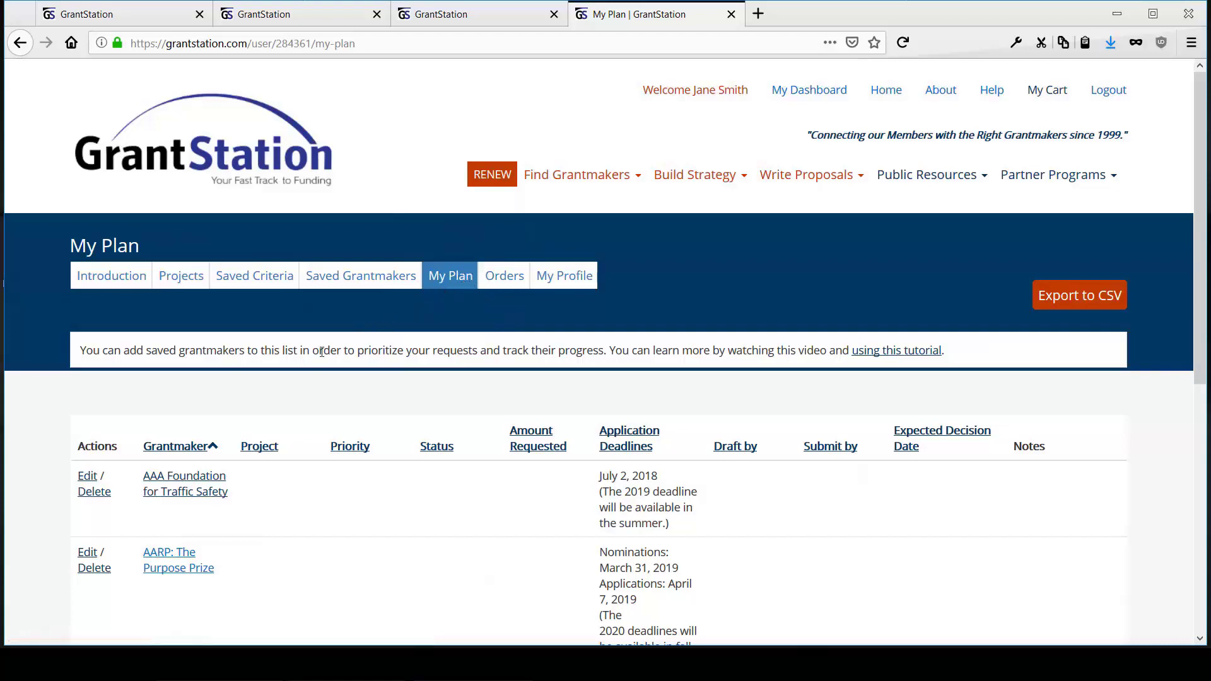
left_click(87, 478)
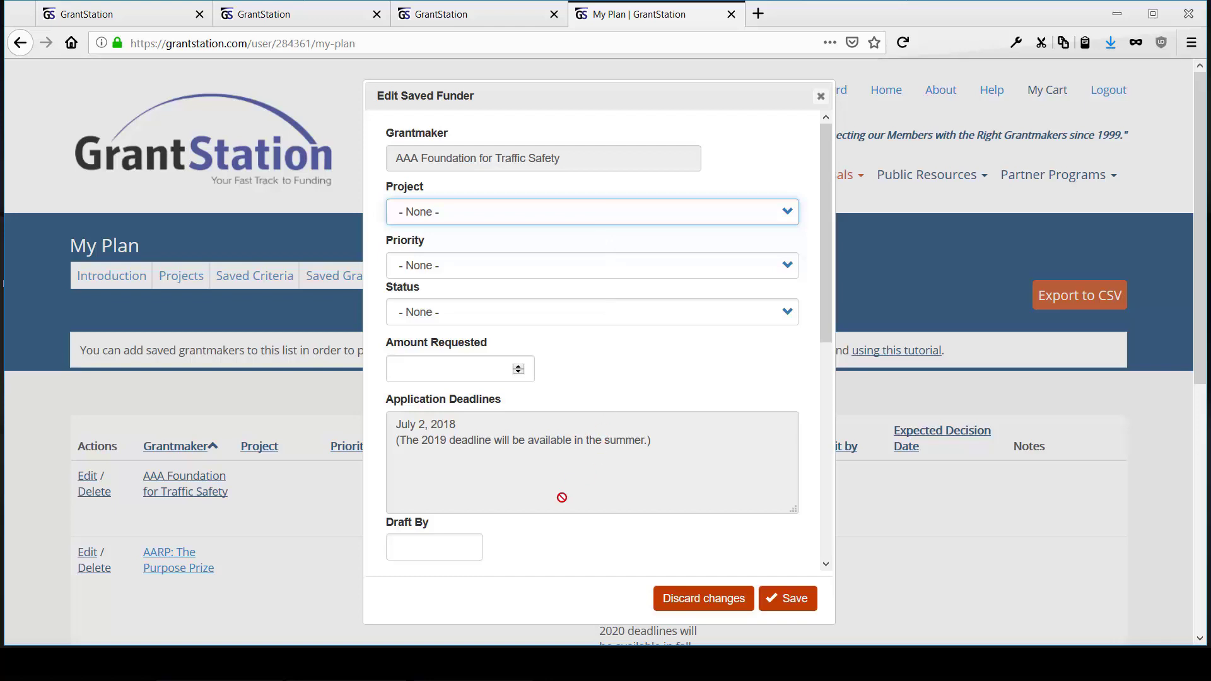
Scroll the Edit Saved Funder form down to Notes, then discard changes without saving
scroll(527, 543, "down", 2)
scroll(559, 446, "down", 2)
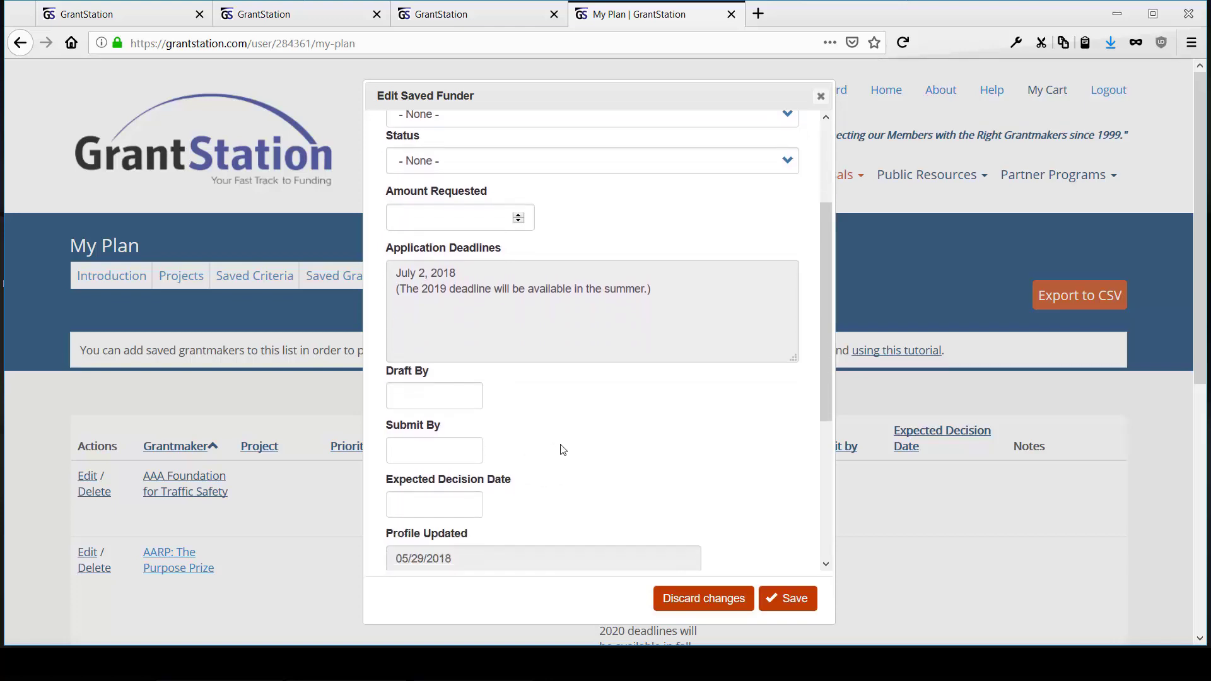
scroll(565, 446, "down", 4)
scroll(565, 445, "down", 3)
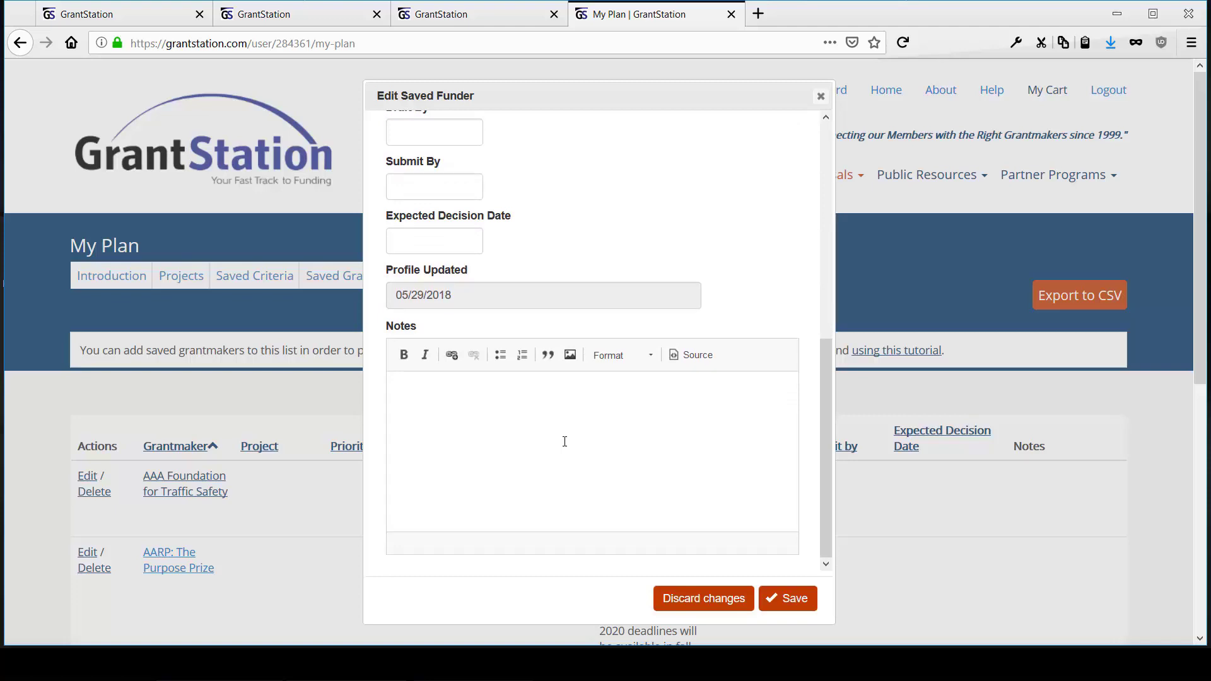
left_click(700, 604)
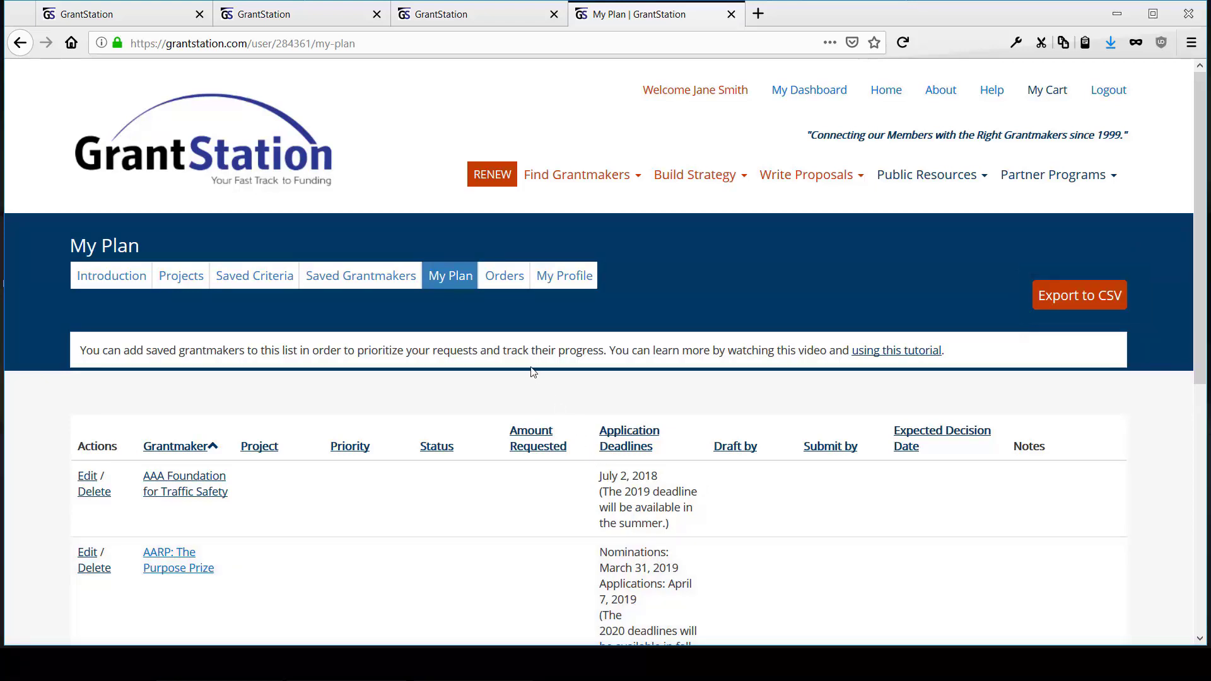
View the empty Orders page, then return to the dashboard Introduction
left_click(503, 289)
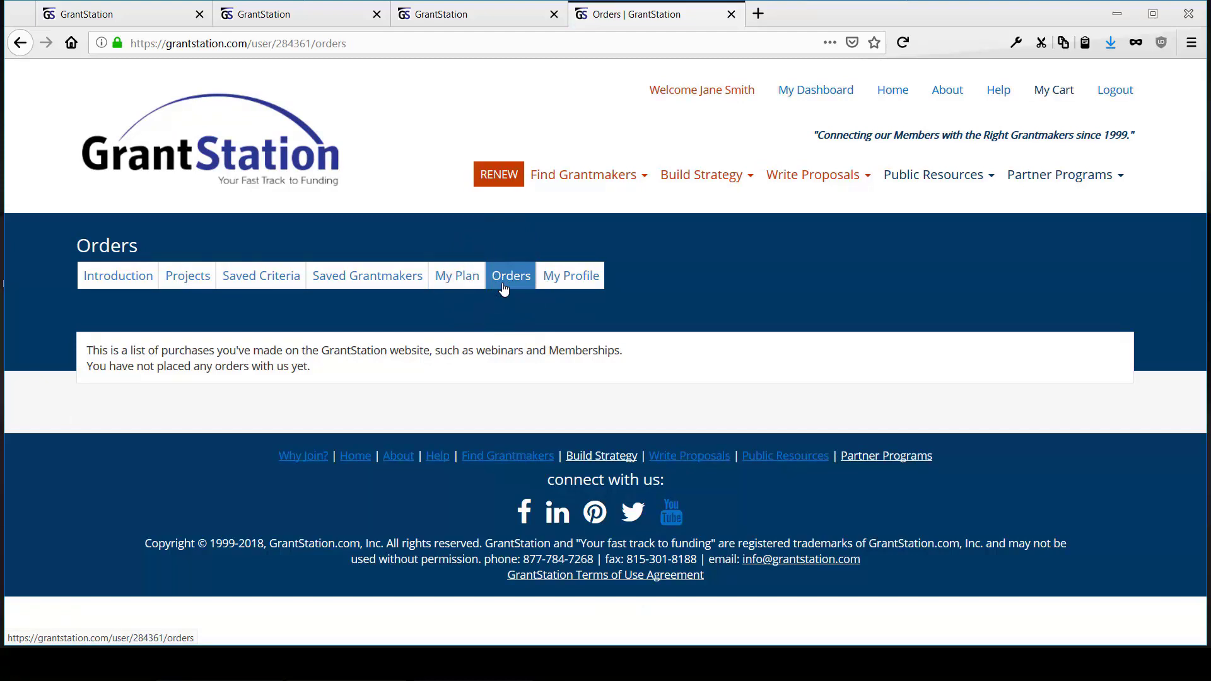
left_click(131, 280)
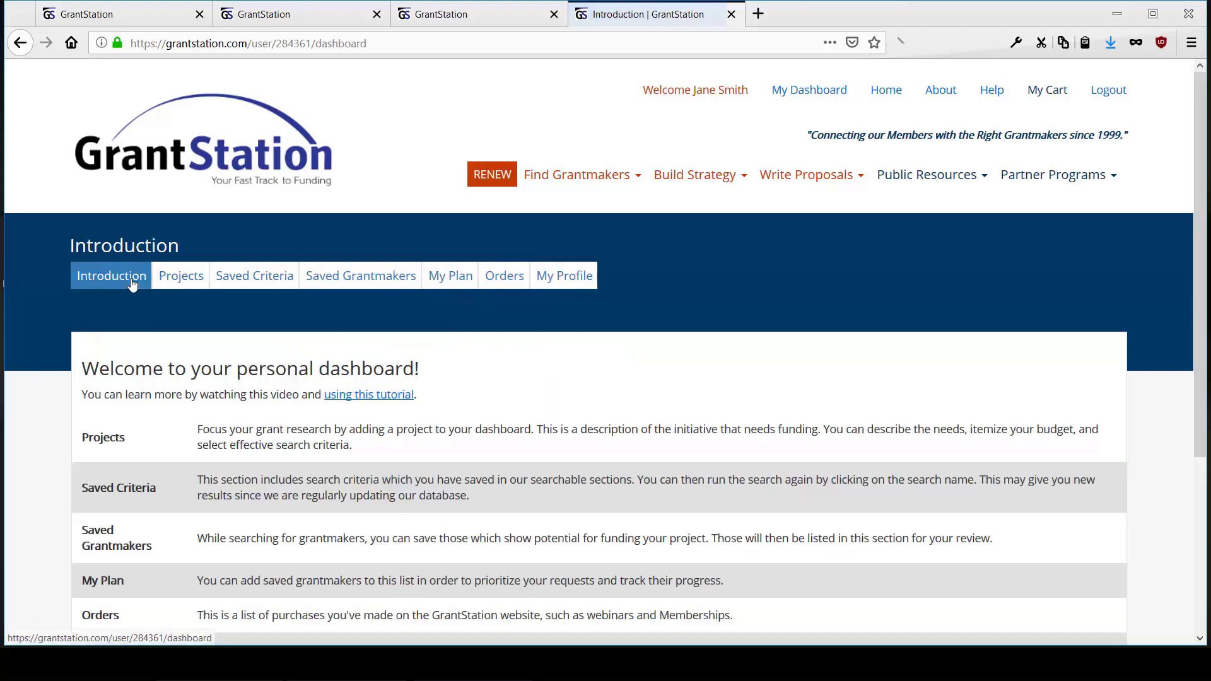